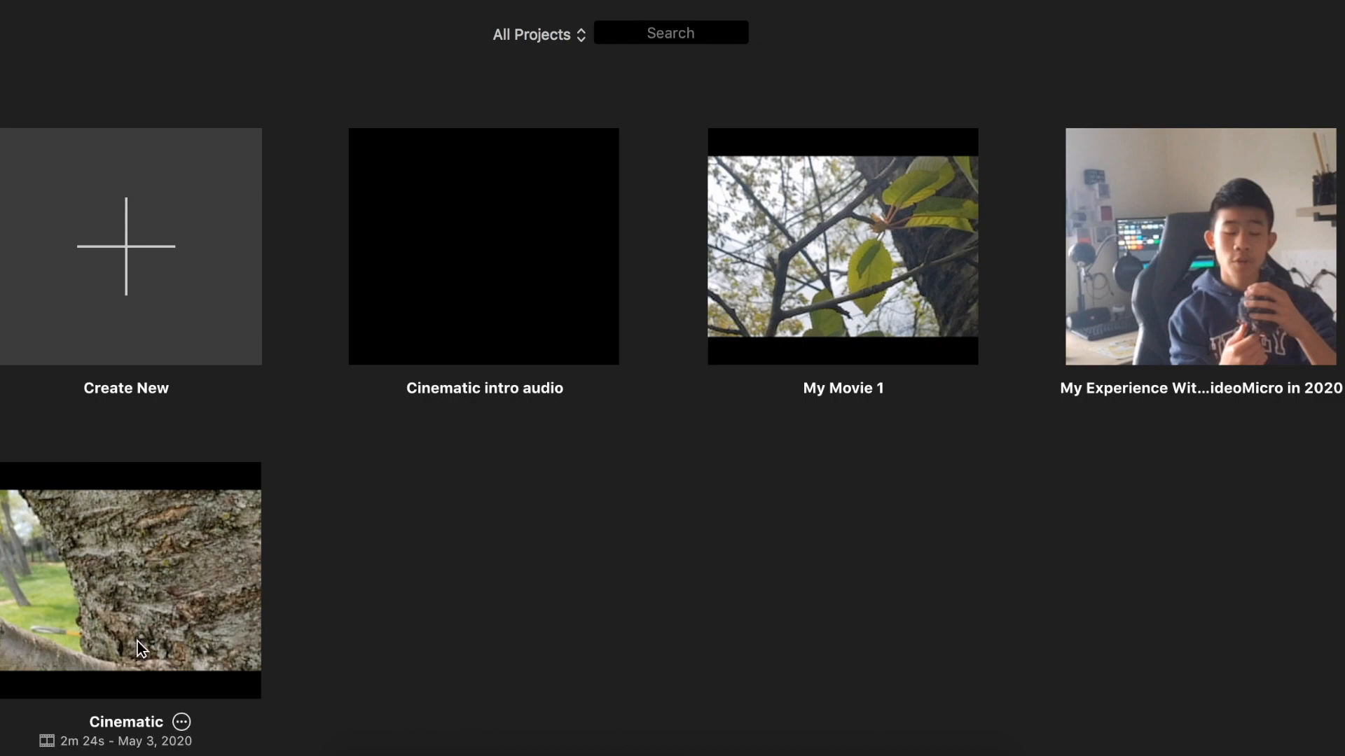
# Step: Open the Cinematic project and play back its beginning, from the opening black clip into the first chandelier clip
pyautogui.doubleClick(142, 629)
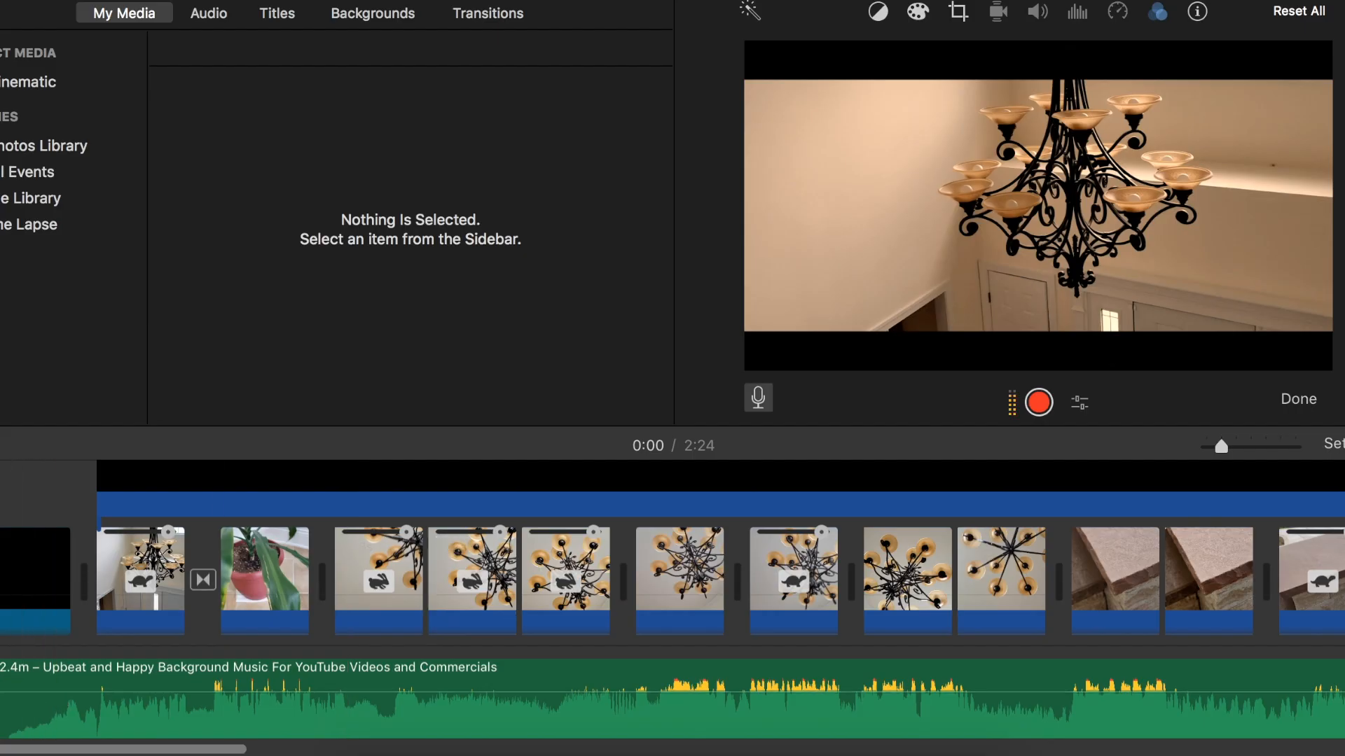
pyautogui.press('space')
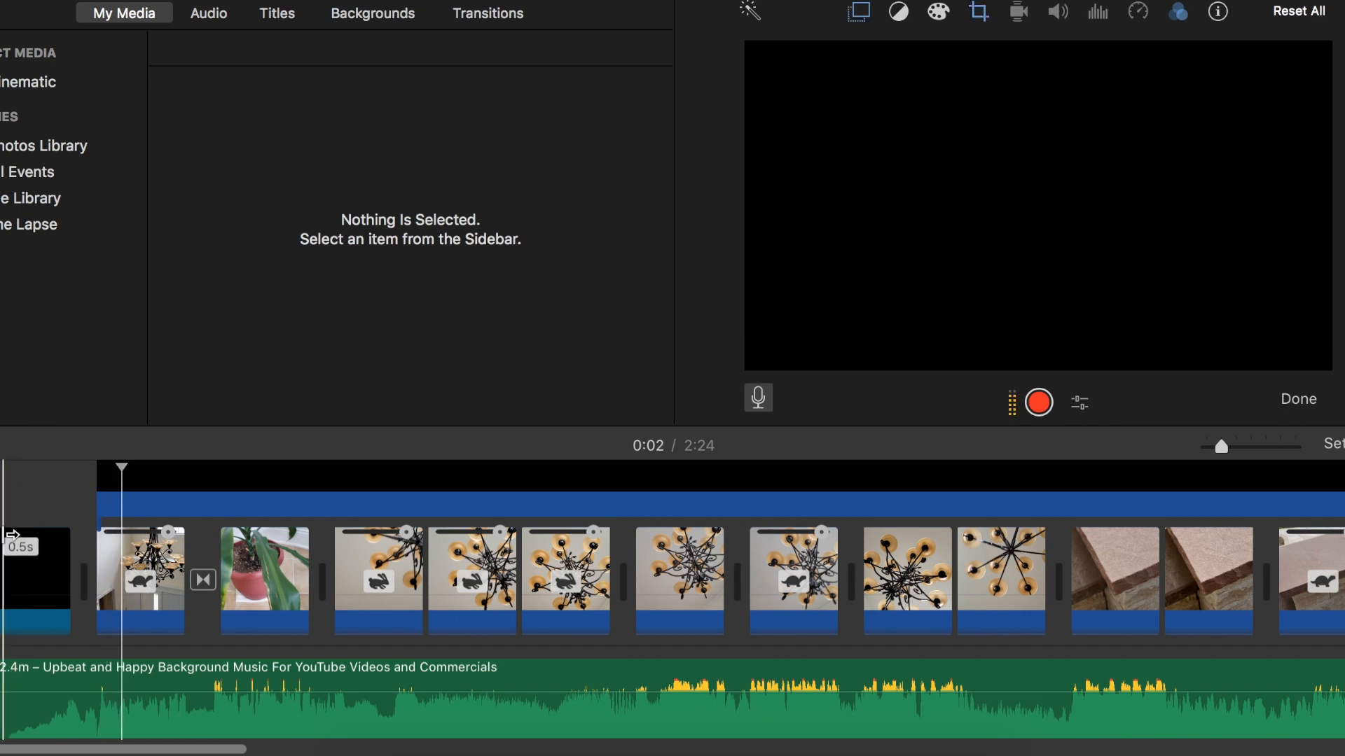
pyautogui.click(9, 573)
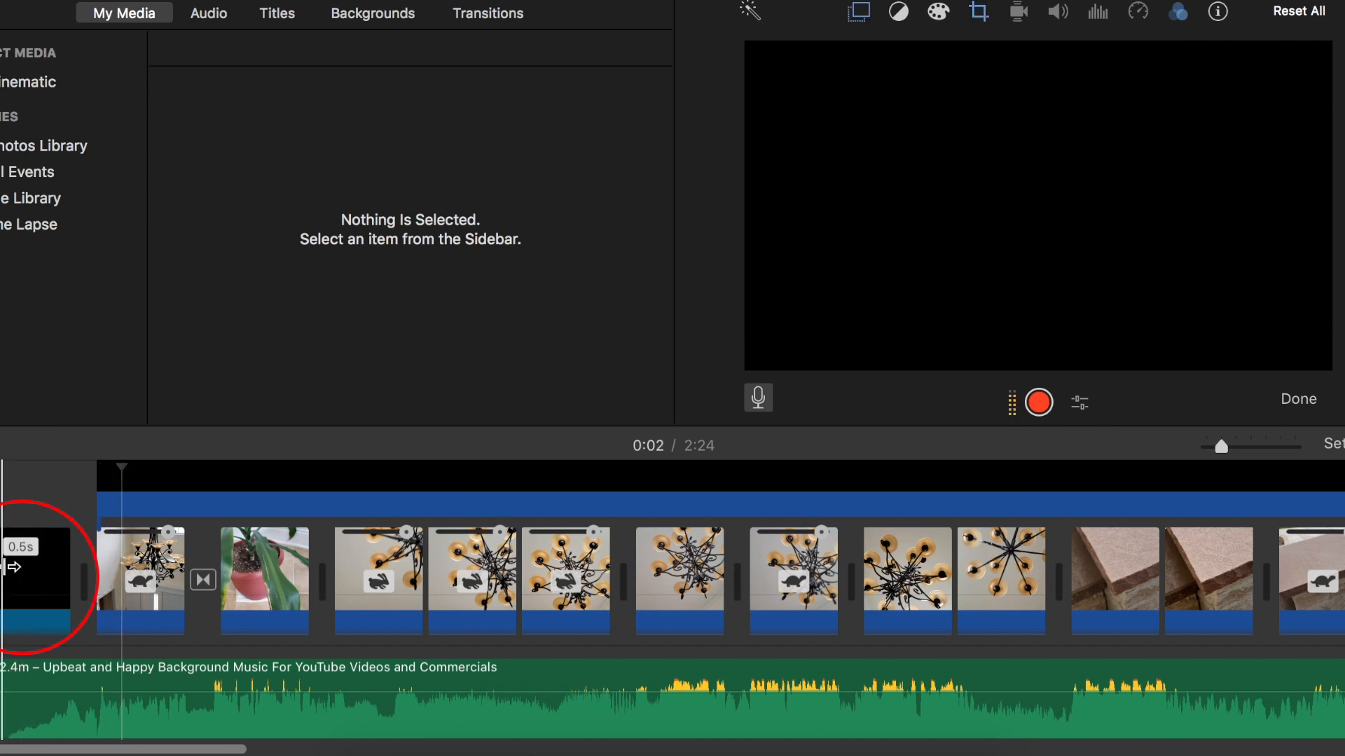
pyautogui.click(54, 81)
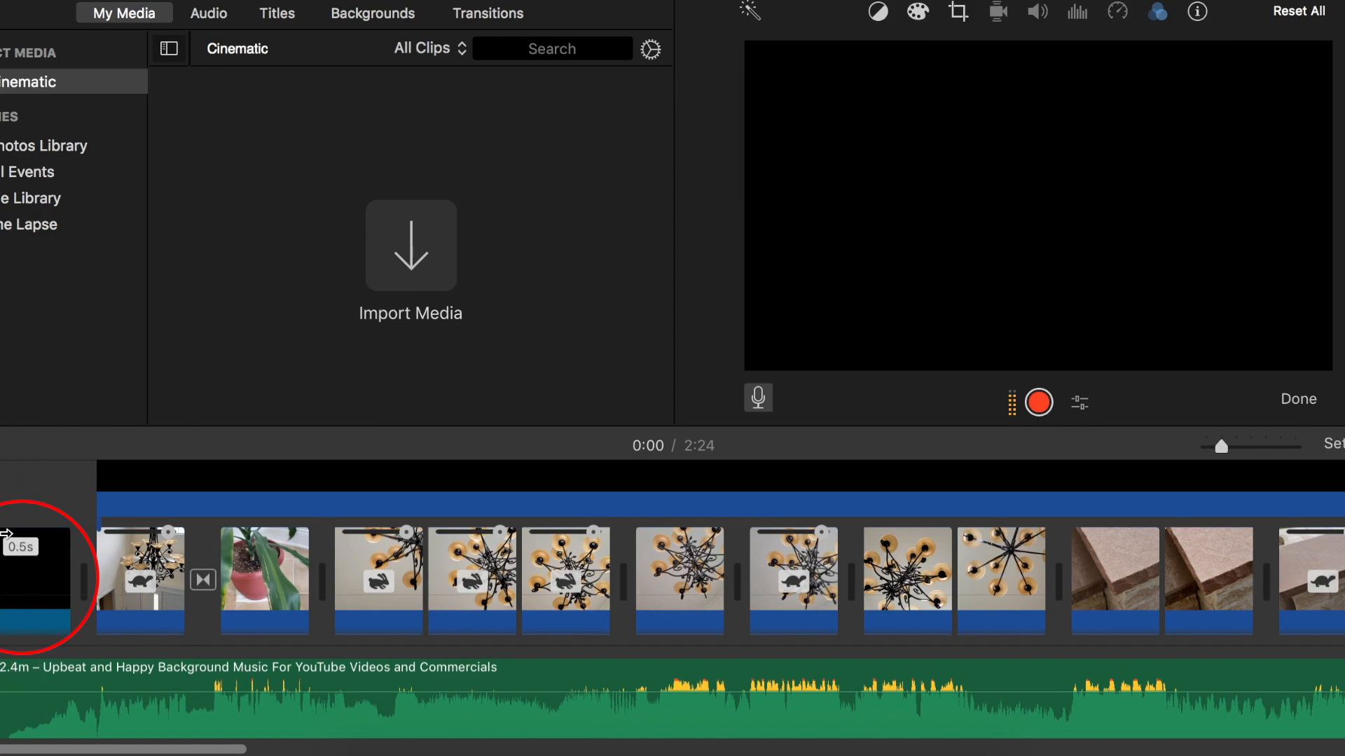
pyautogui.press('super+shift+f')
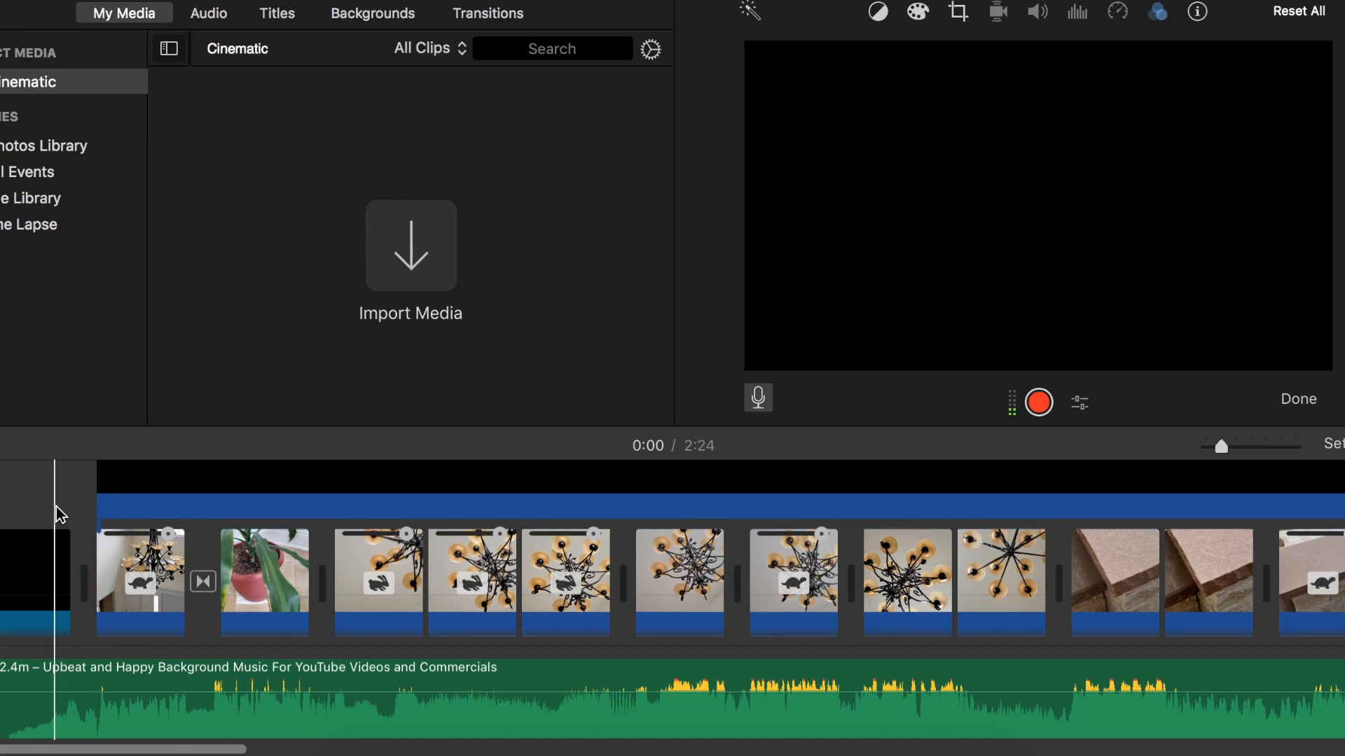
pyautogui.hscroll(2, 57, 507)
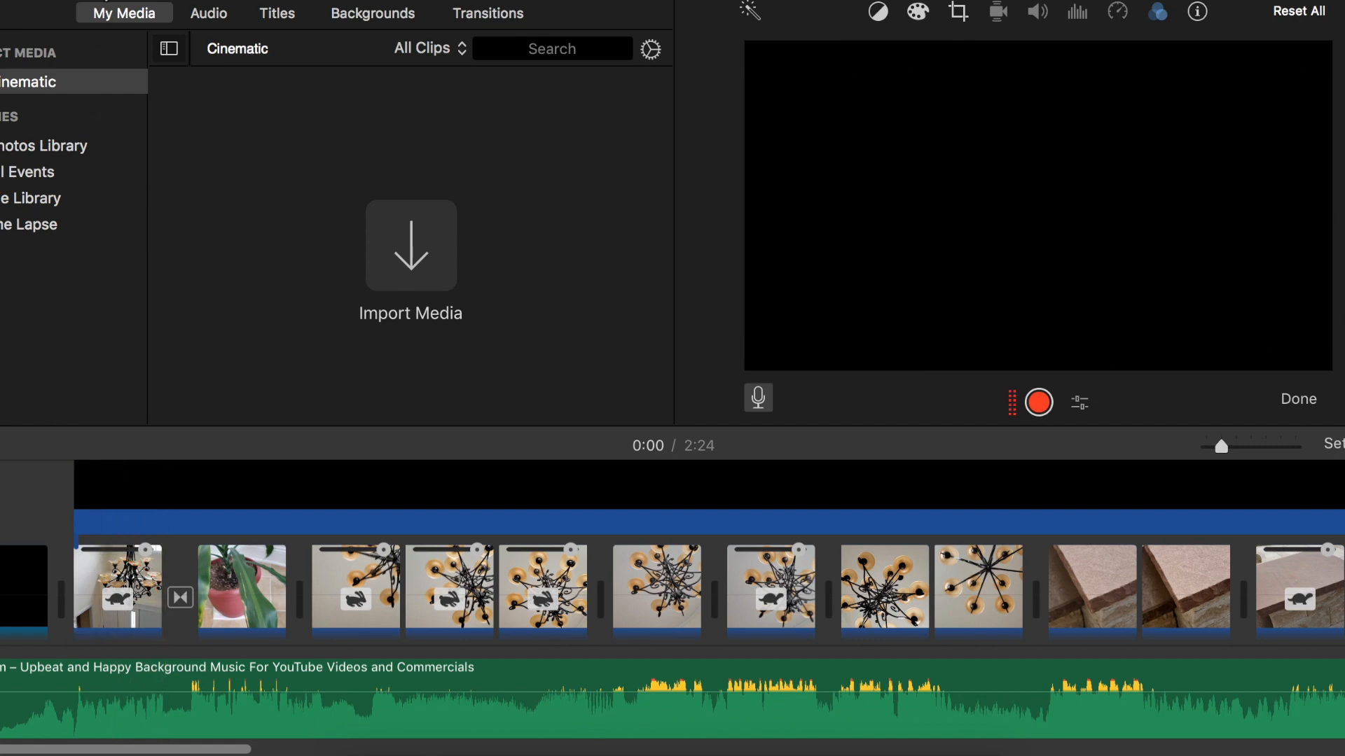
# Step: Open the other project containing the "Cinematic Nature" title and play back its intro with the sound effects
pyautogui.click(91, 1)
pyautogui.click(752, 169)
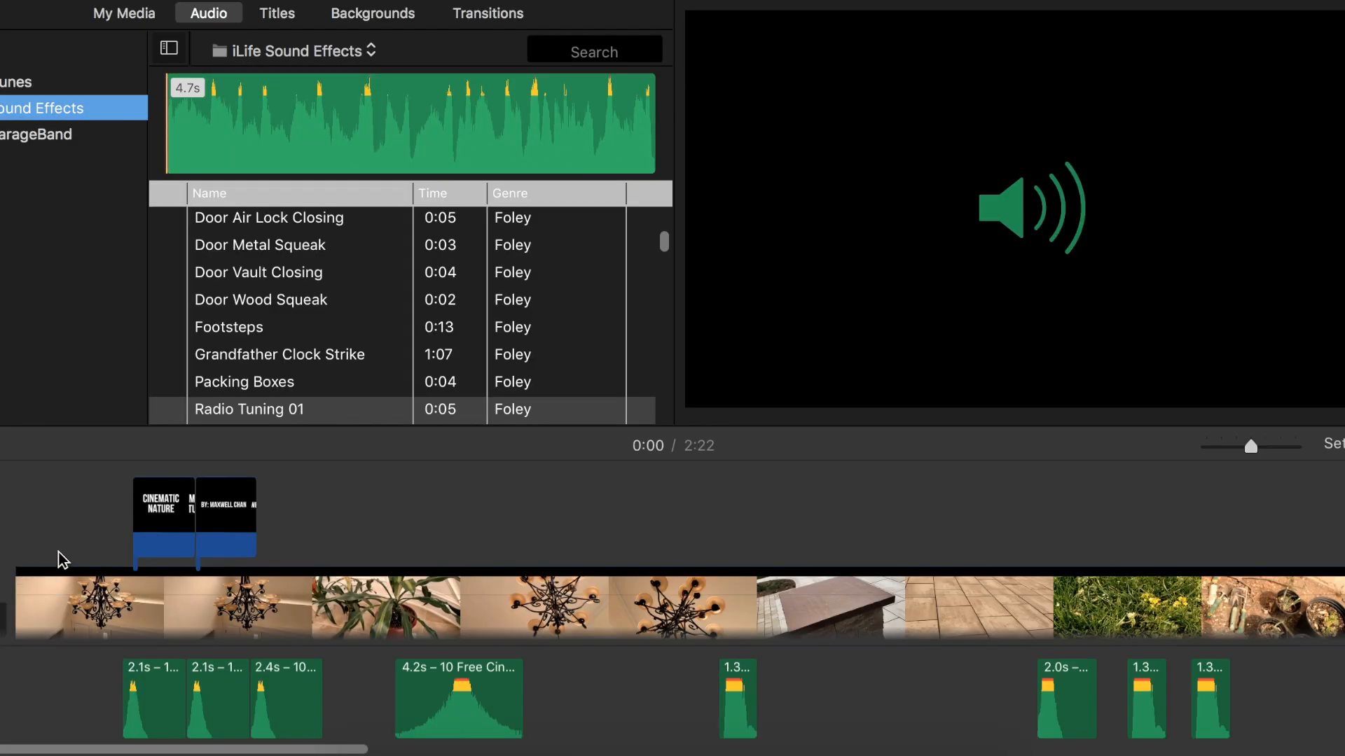
pyautogui.press('v')
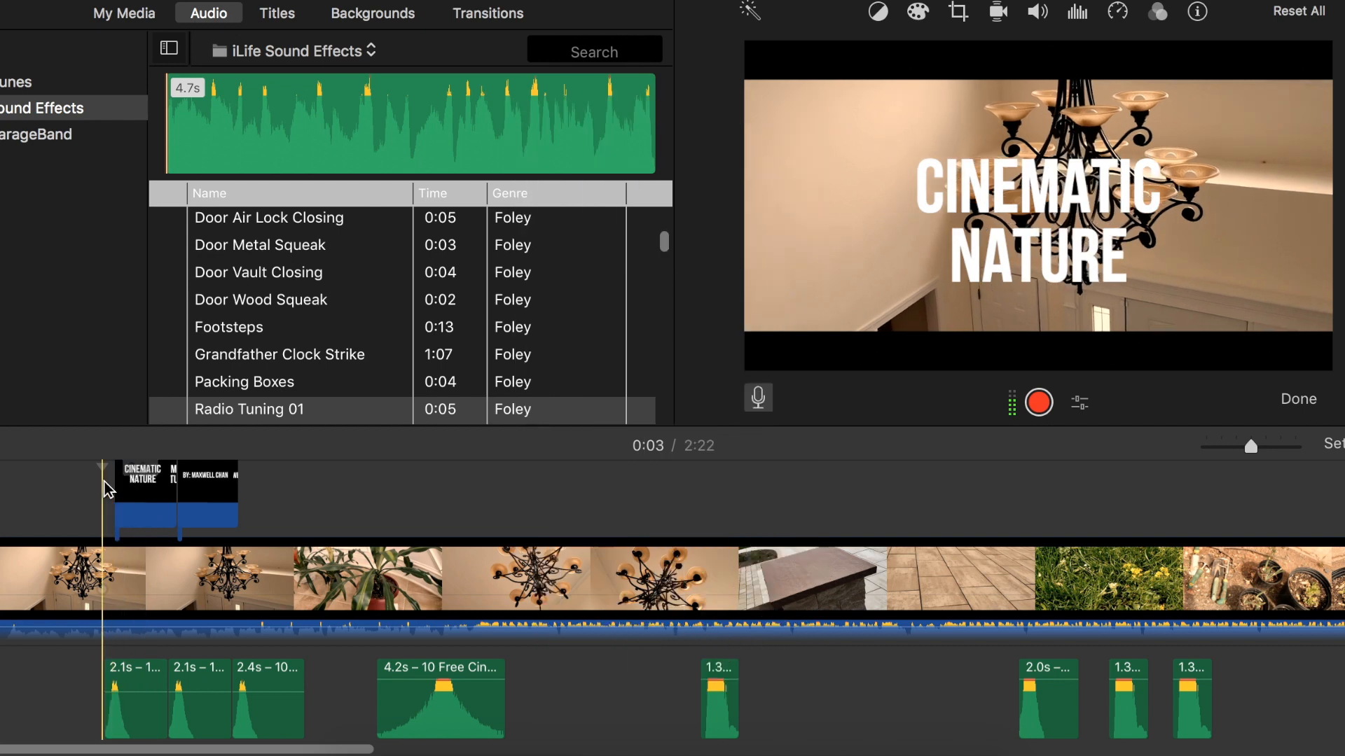
pyautogui.scroll(-2, 108, 636)
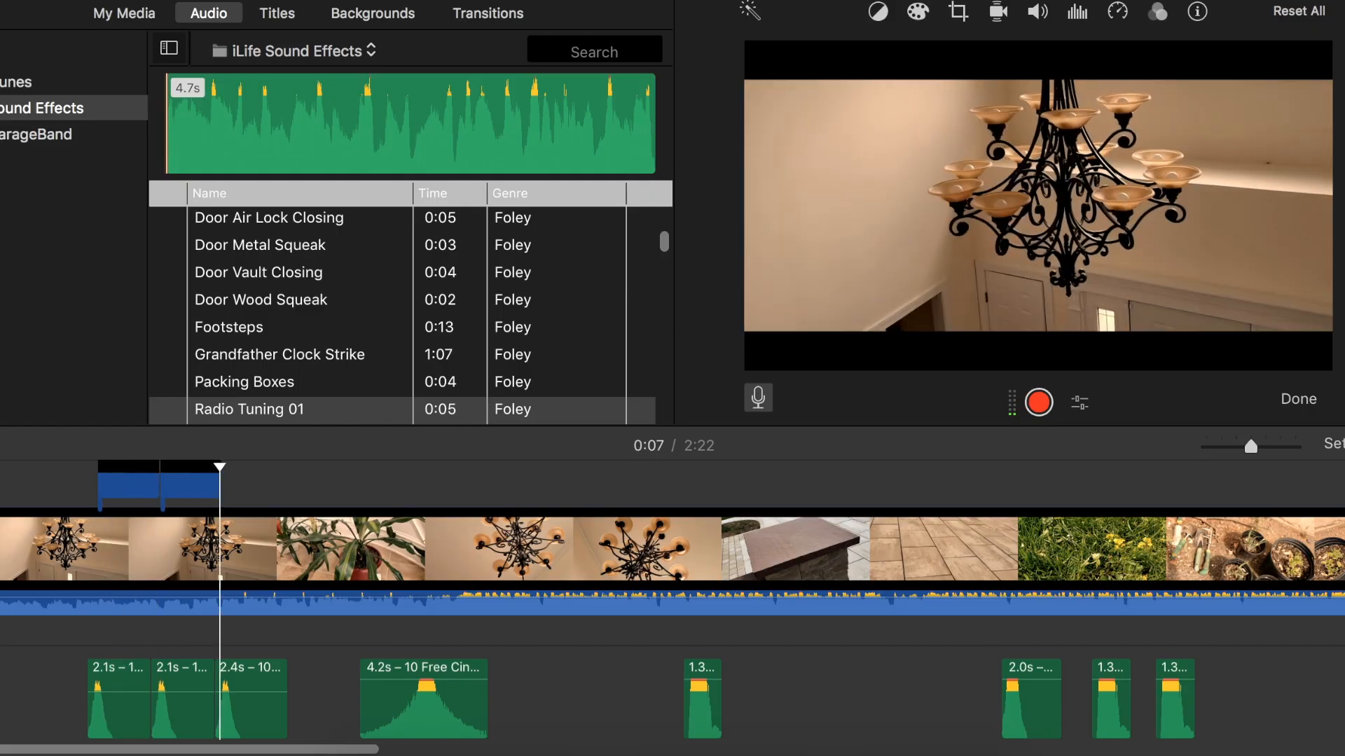
pyautogui.press('space')
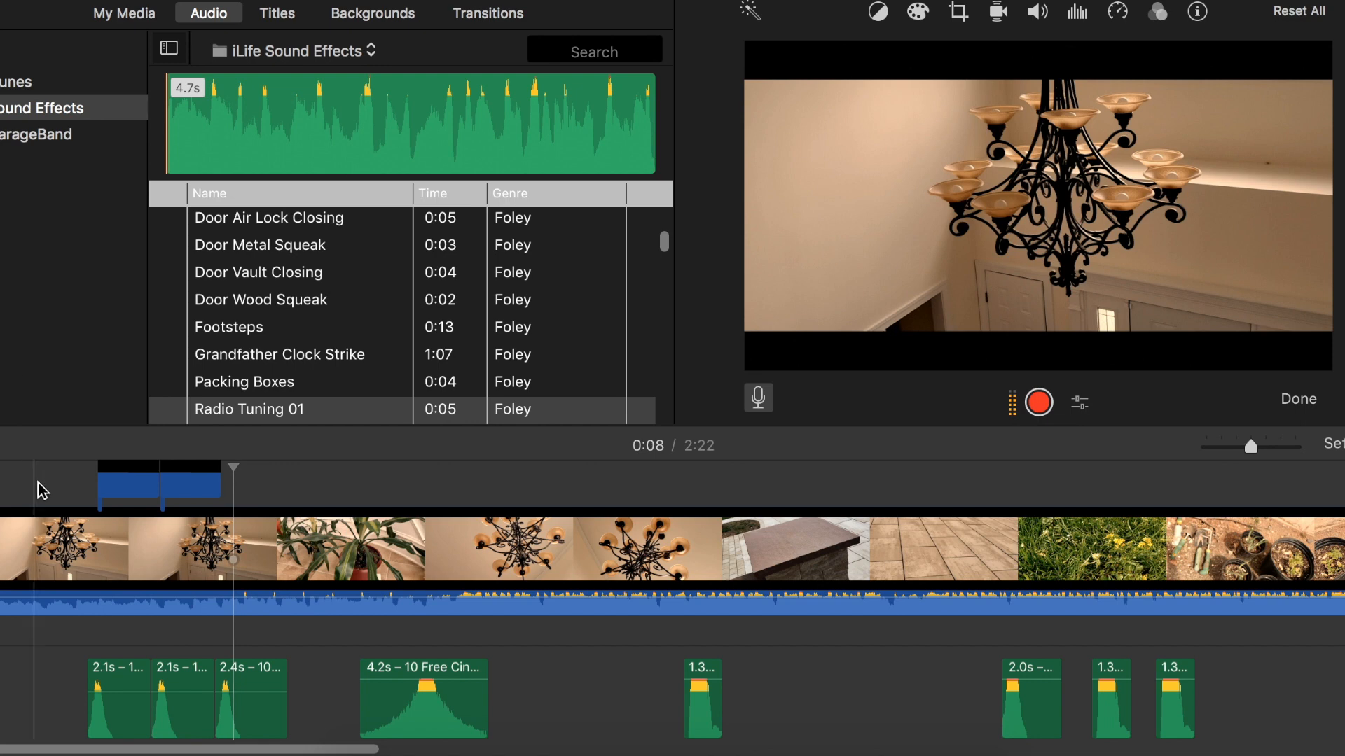
pyautogui.scroll(1, 40, 488)
pyautogui.scroll(2, 39, 485)
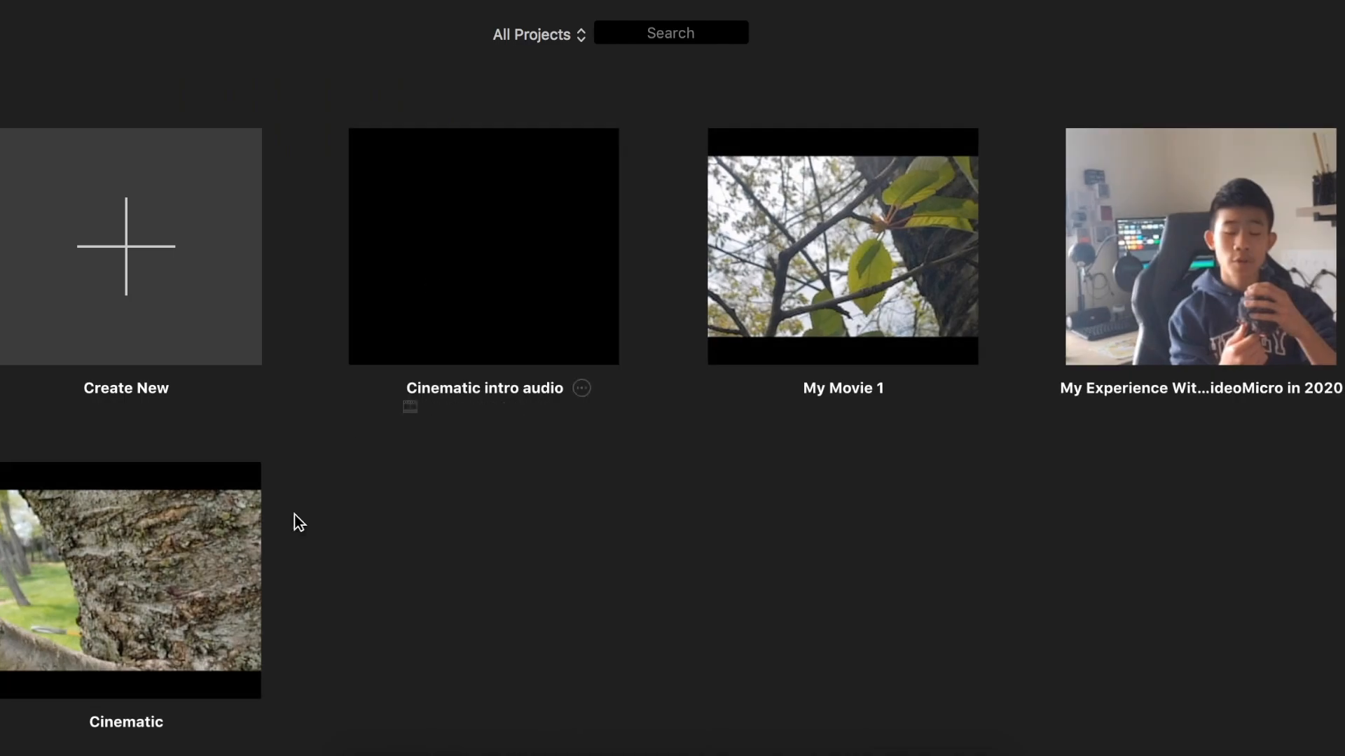
# Step: Reopen the Cinematic project and select the black clip at the start of the timeline
pyautogui.doubleClick(187, 564)
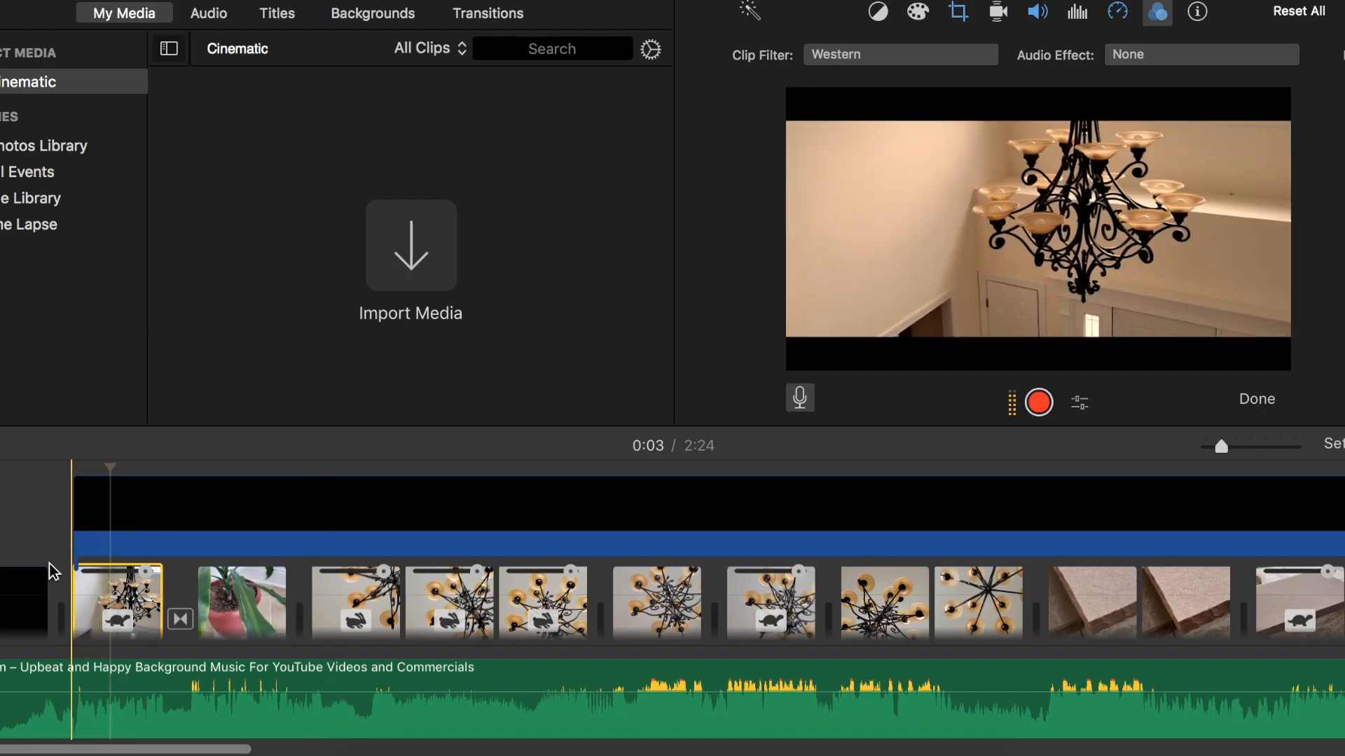
pyautogui.click(36, 539)
pyautogui.scroll(-1, 37, 538)
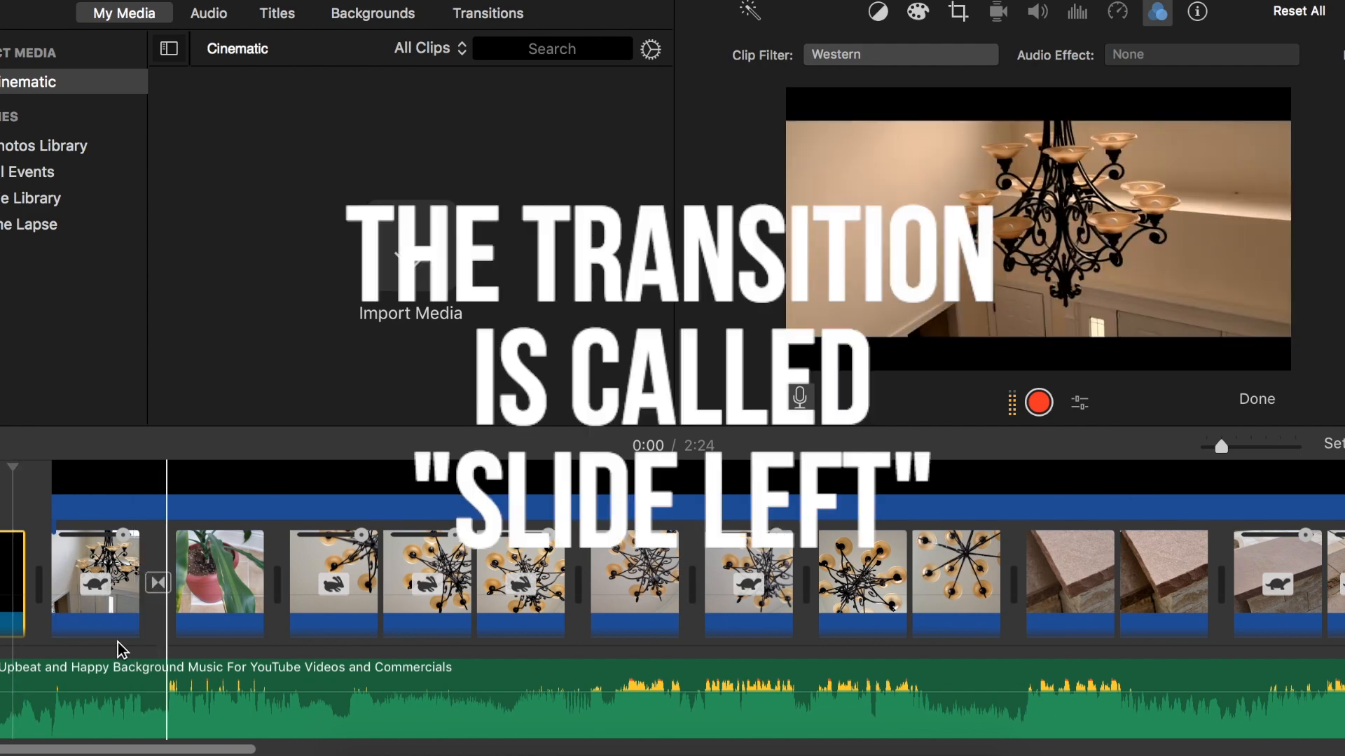
# Step: Inspect the duration settings of the Slide Left transition between the first chandelier clip and the potted plant clip
pyautogui.hscroll(1, 129, 640)
pyautogui.click(125, 583)
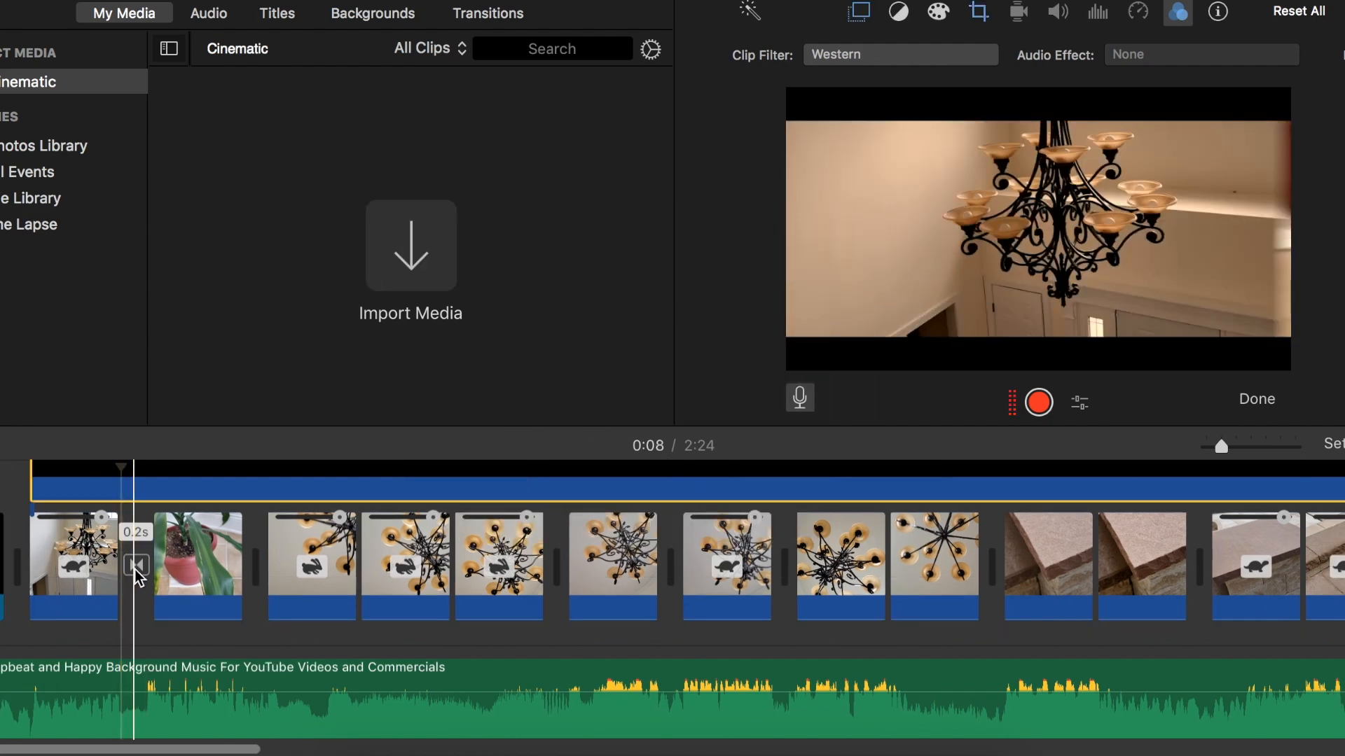
pyautogui.click(136, 567)
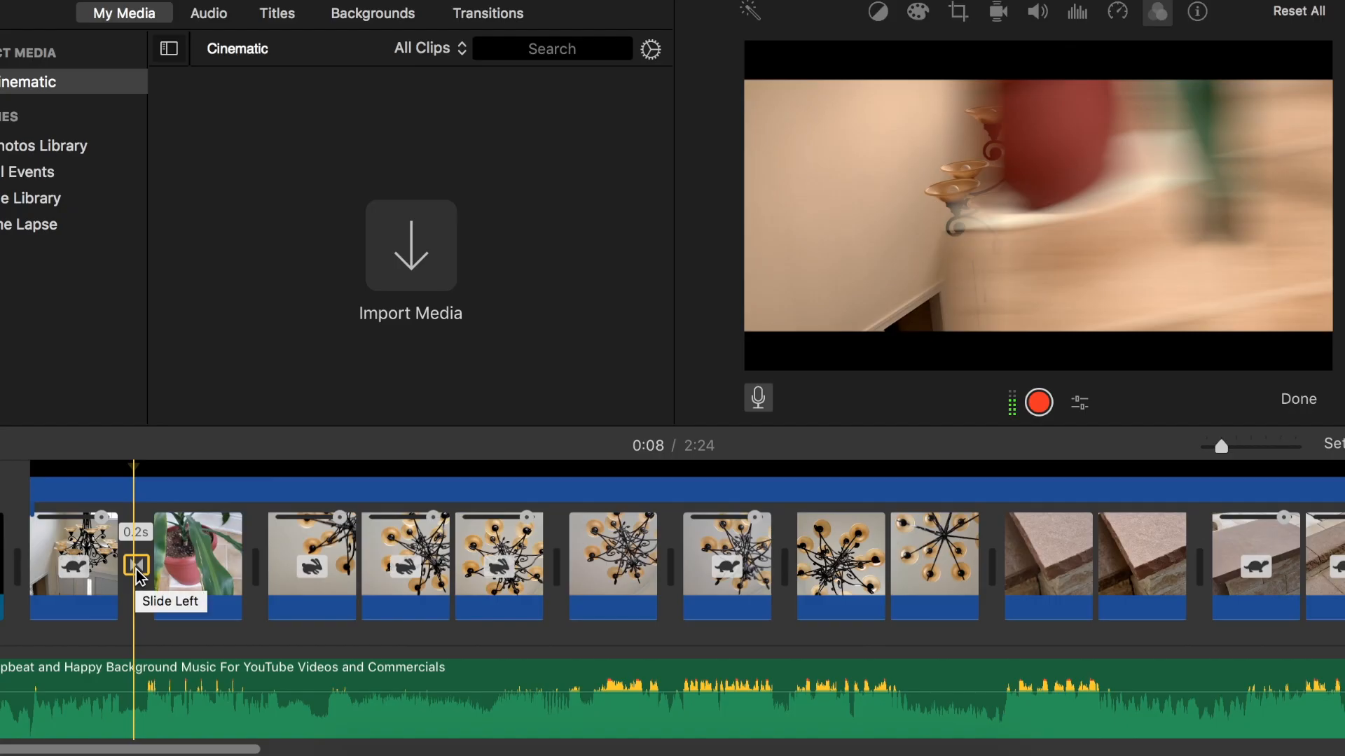
pyautogui.doubleClick(136, 566)
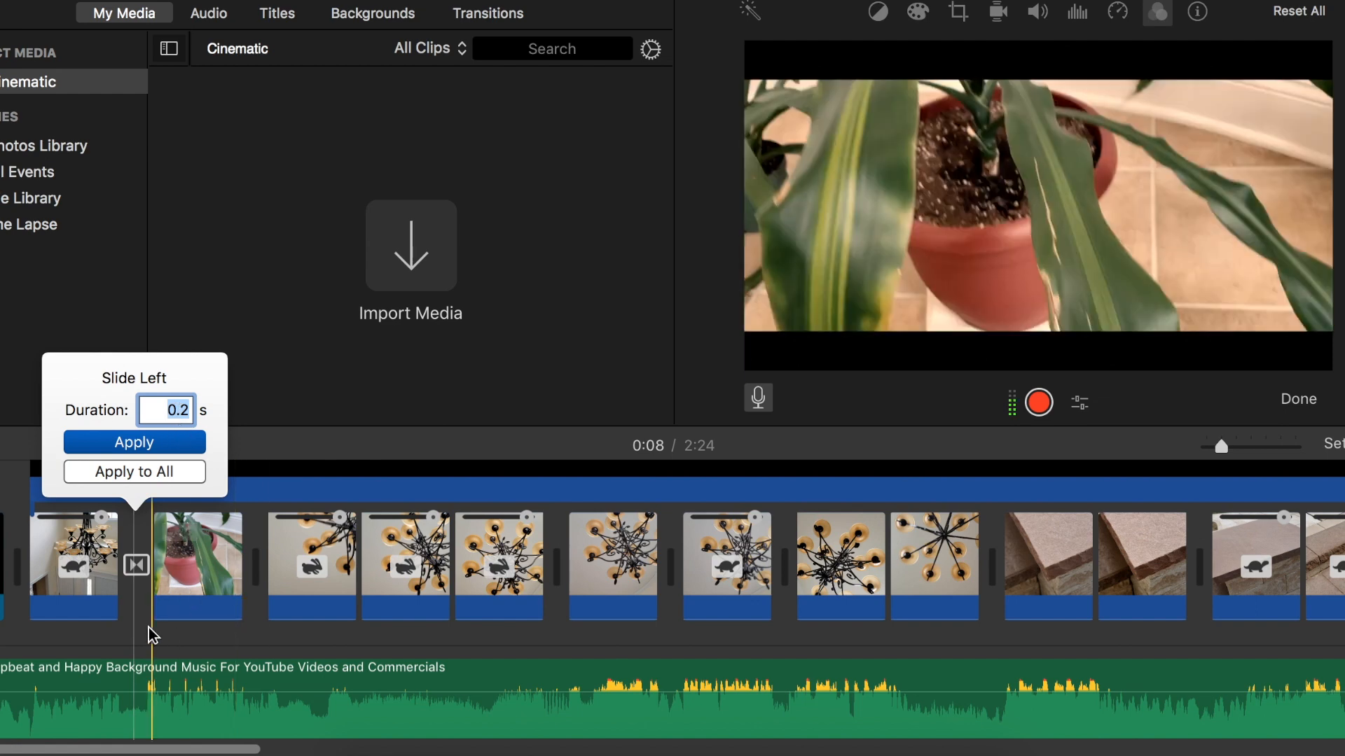
pyautogui.click(149, 628)
pyautogui.click(88, 637)
pyautogui.scroll(1, 88, 637)
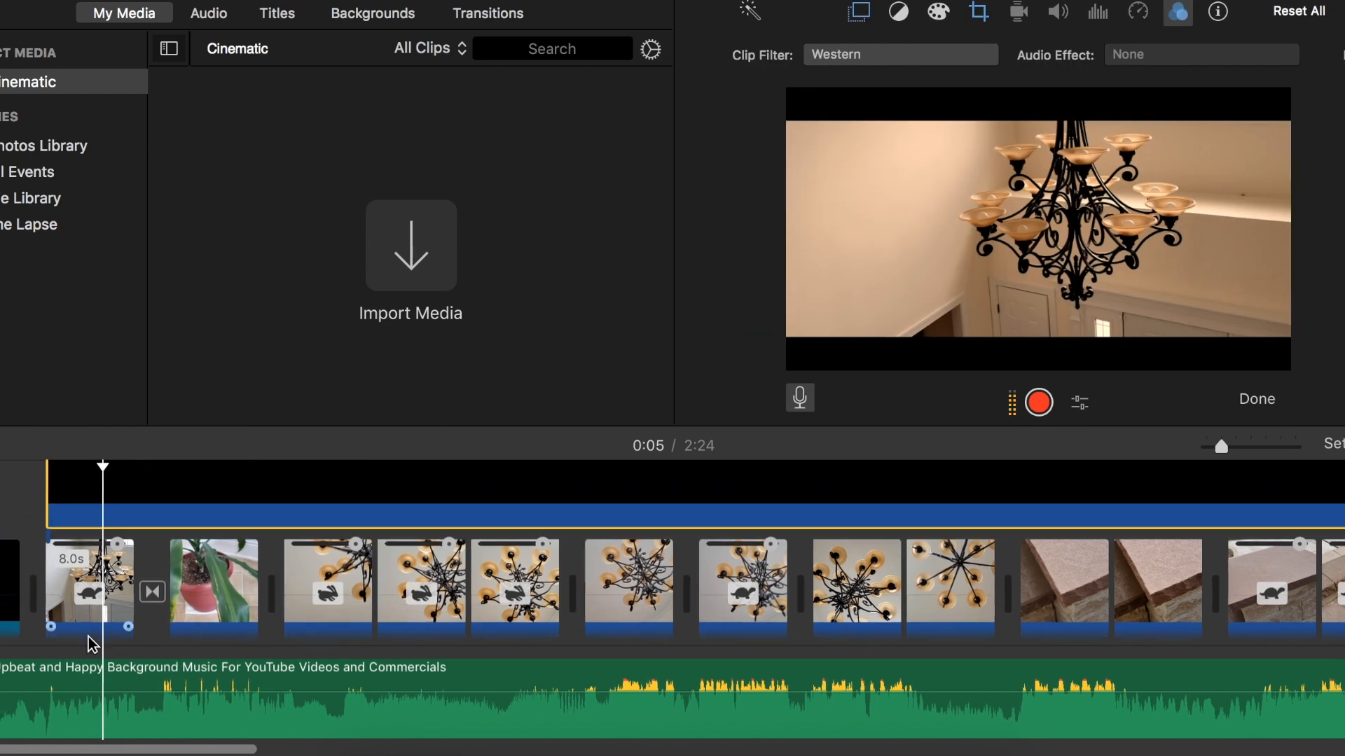
# Step: Select the long black overlay above the main clips and review its Picture in Picture and crop settings
pyautogui.scroll(2, 87, 637)
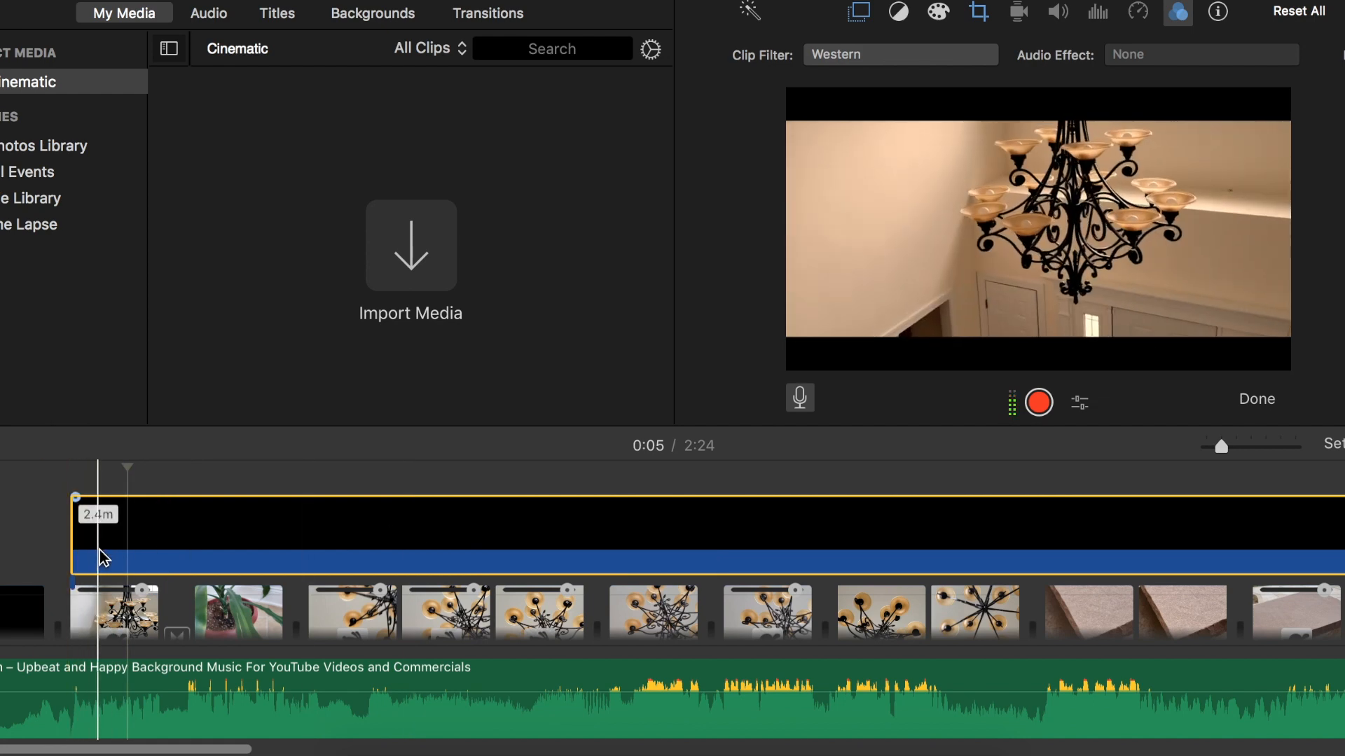
pyautogui.hscroll(-2, 346, 514)
pyautogui.hscroll(10, 346, 514)
pyautogui.hscroll(-10, 346, 514)
pyautogui.click(299, 506)
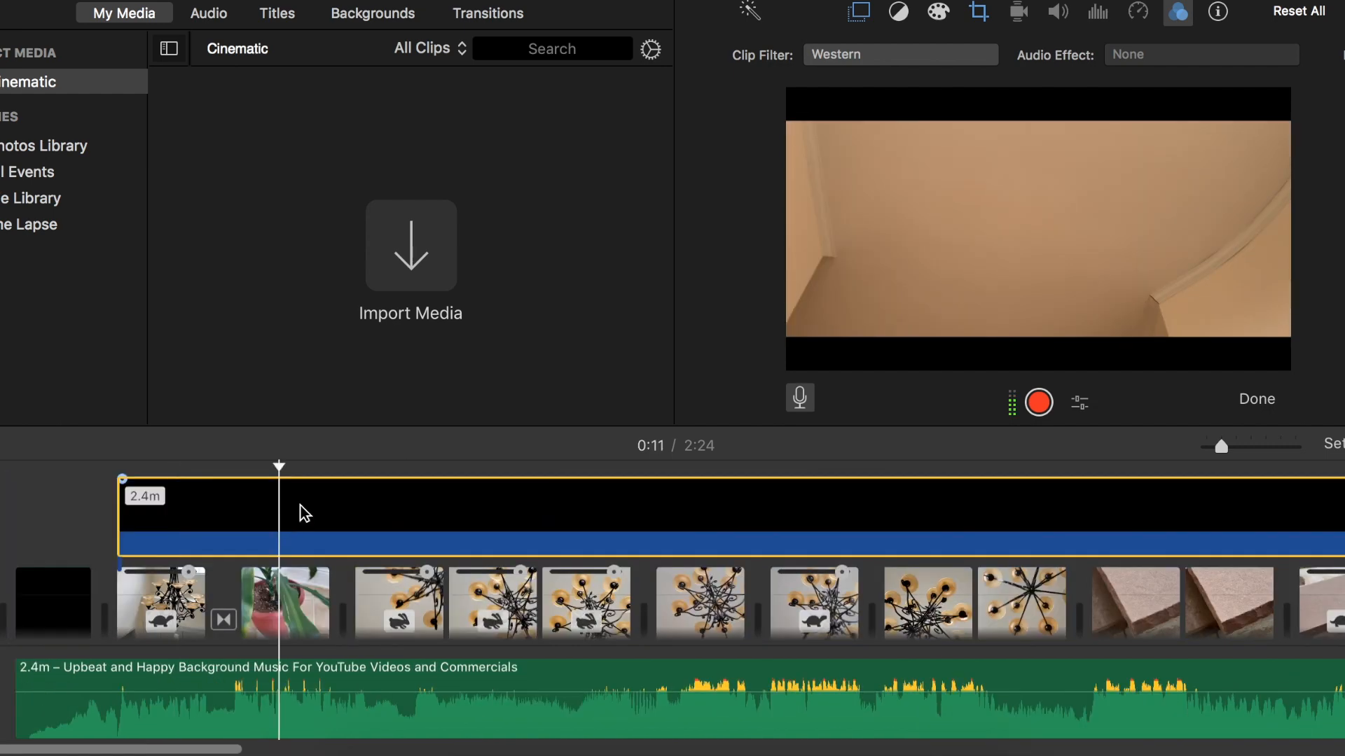
pyautogui.click(860, 11)
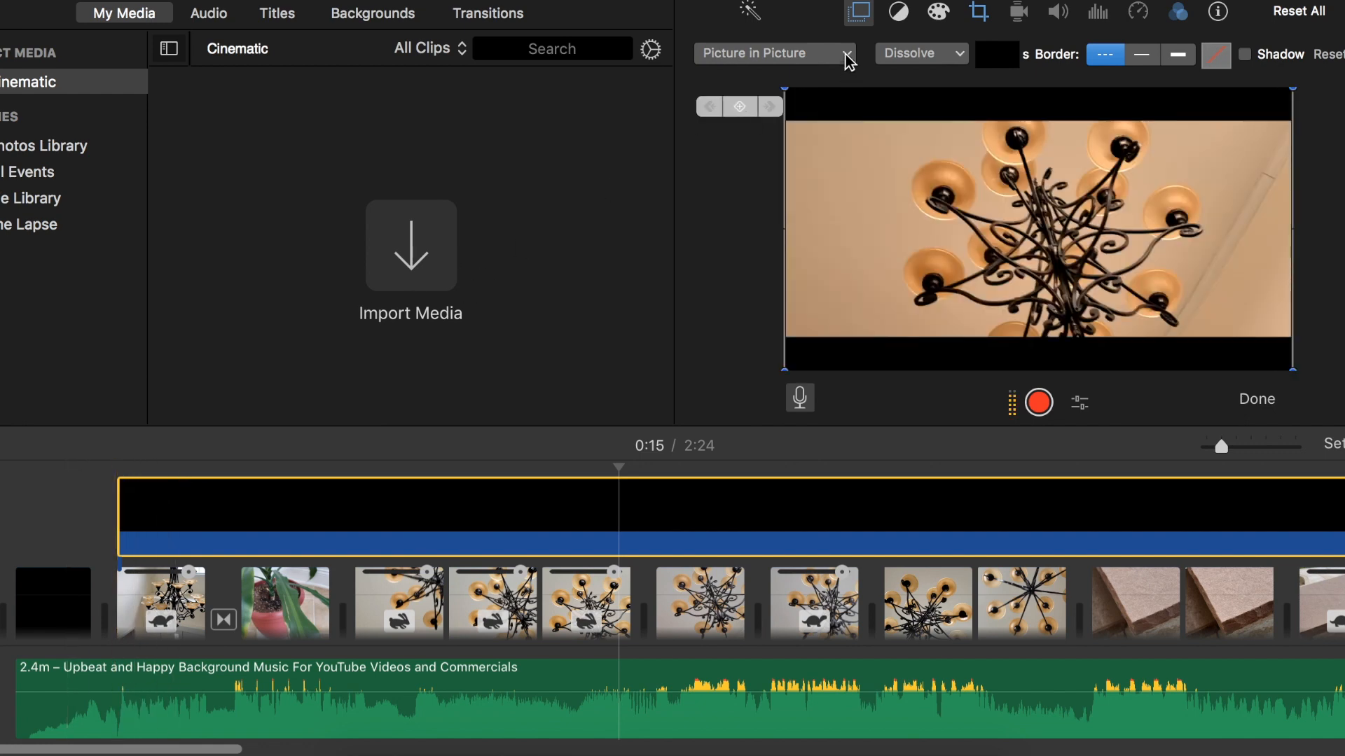
pyautogui.click(984, 10)
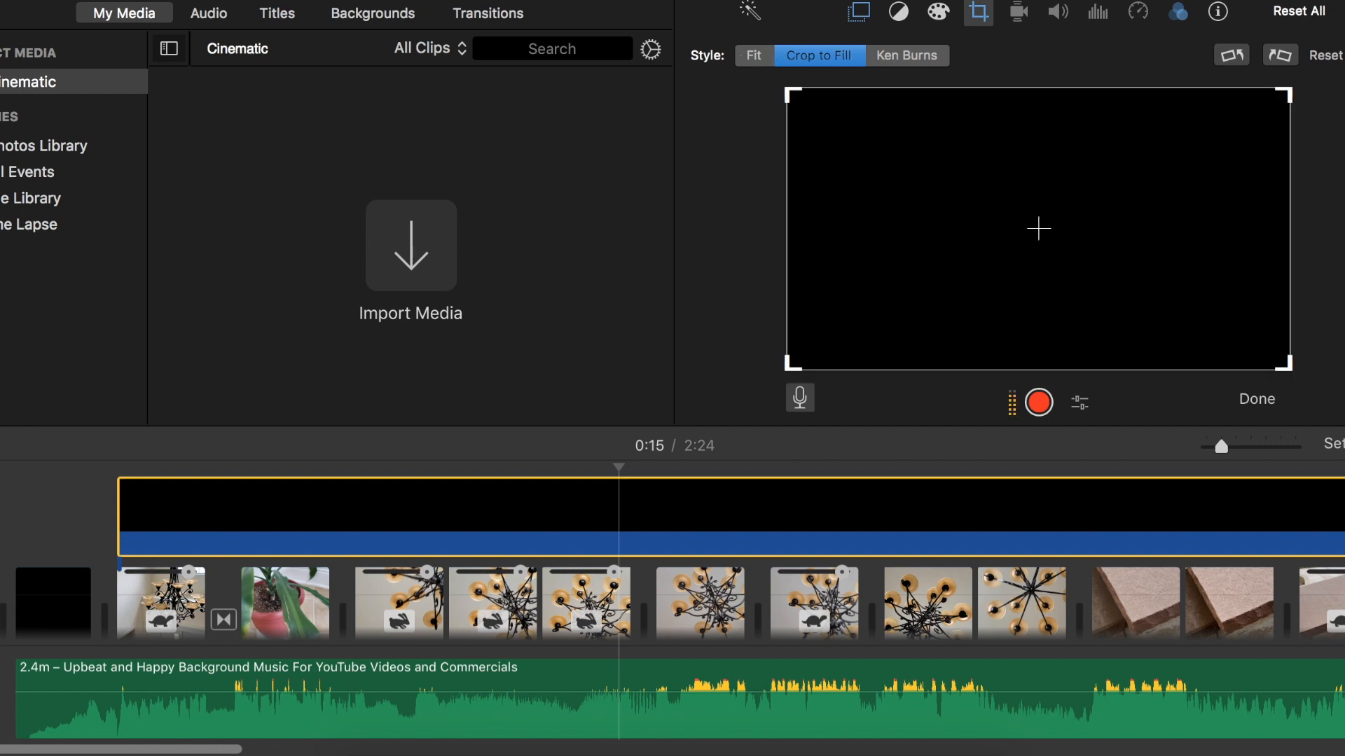
# Step: Play the sequence from the start of the timeline through the chandelier clips
pyautogui.click(13, 564)
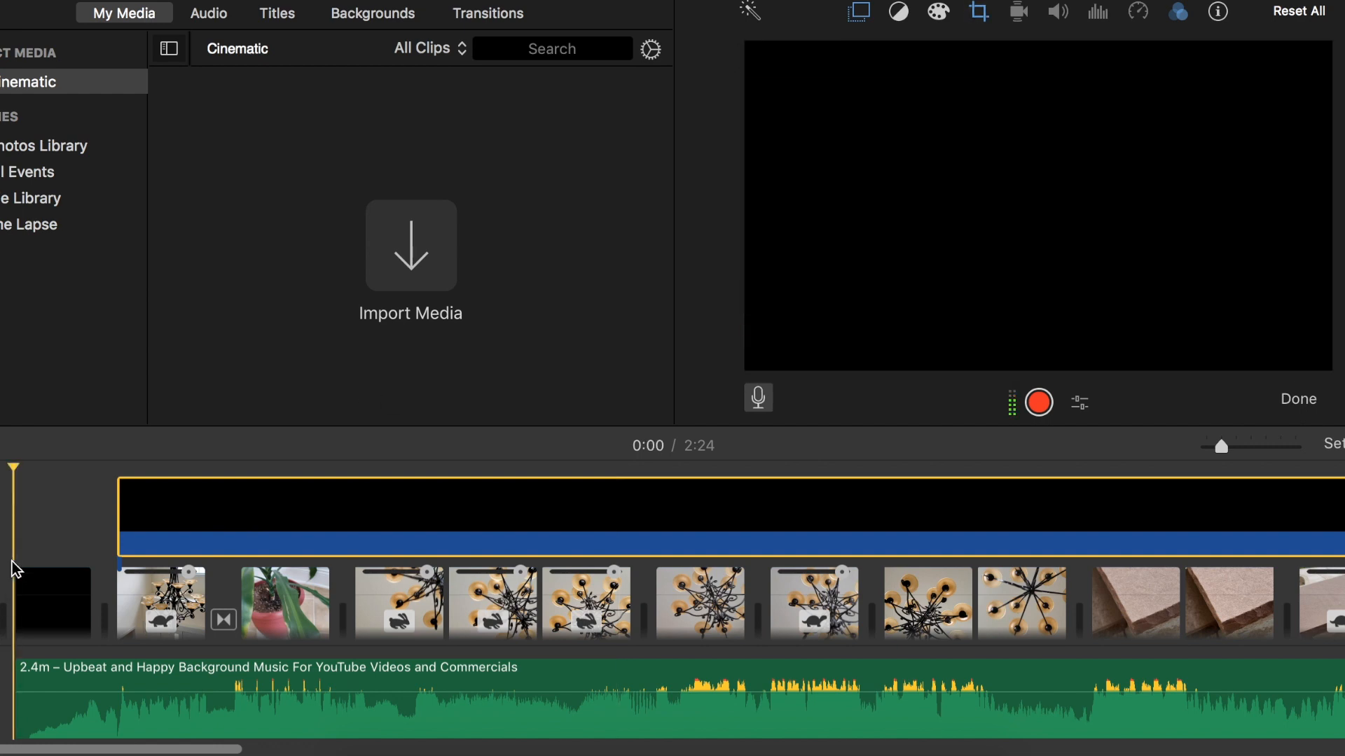
pyautogui.click(89, 537)
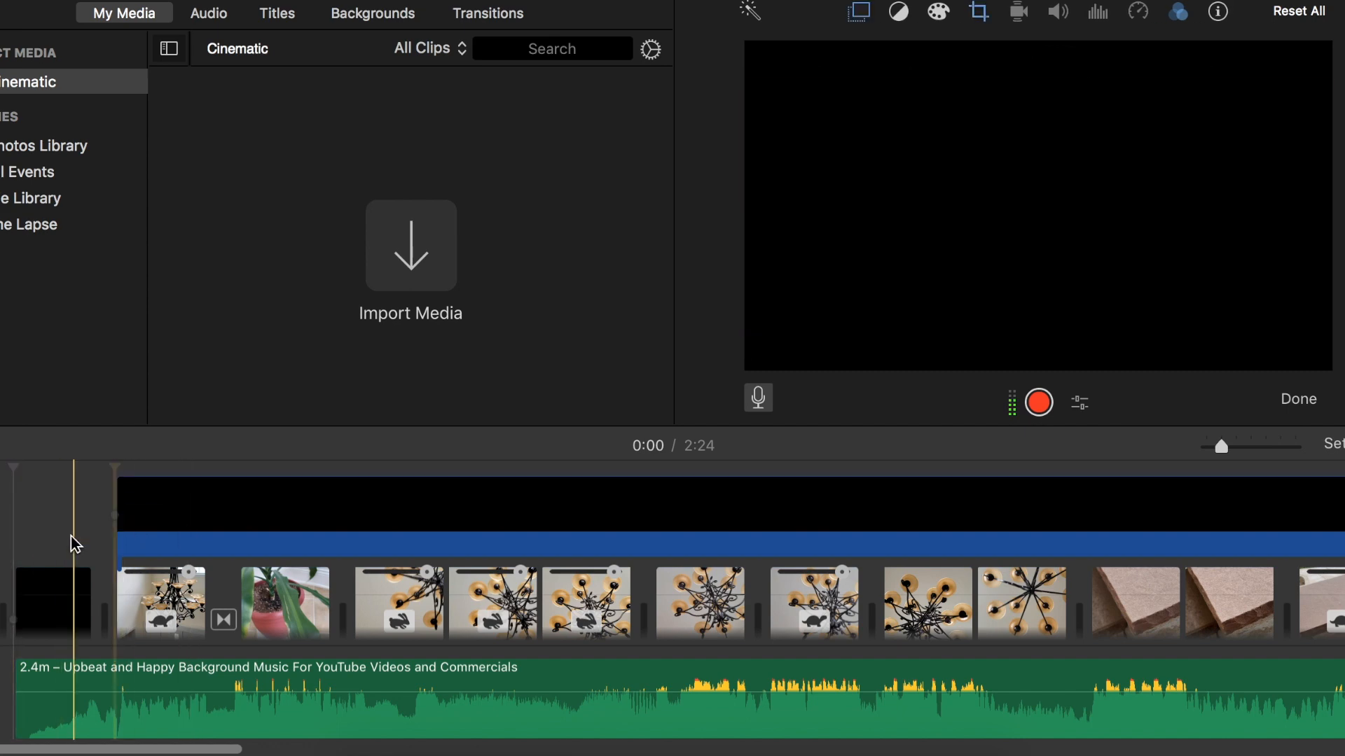
pyautogui.scroll(-1, 256, 522)
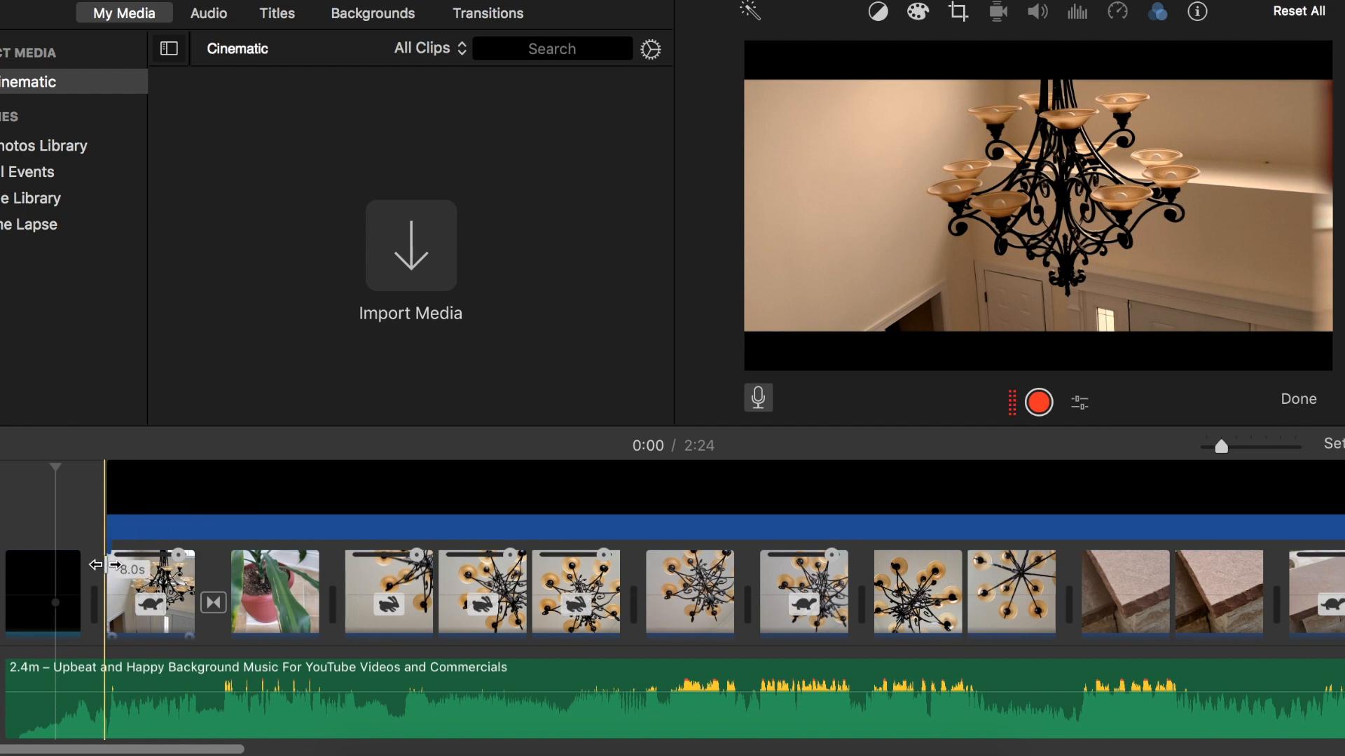
pyautogui.scroll(-2, 112, 560)
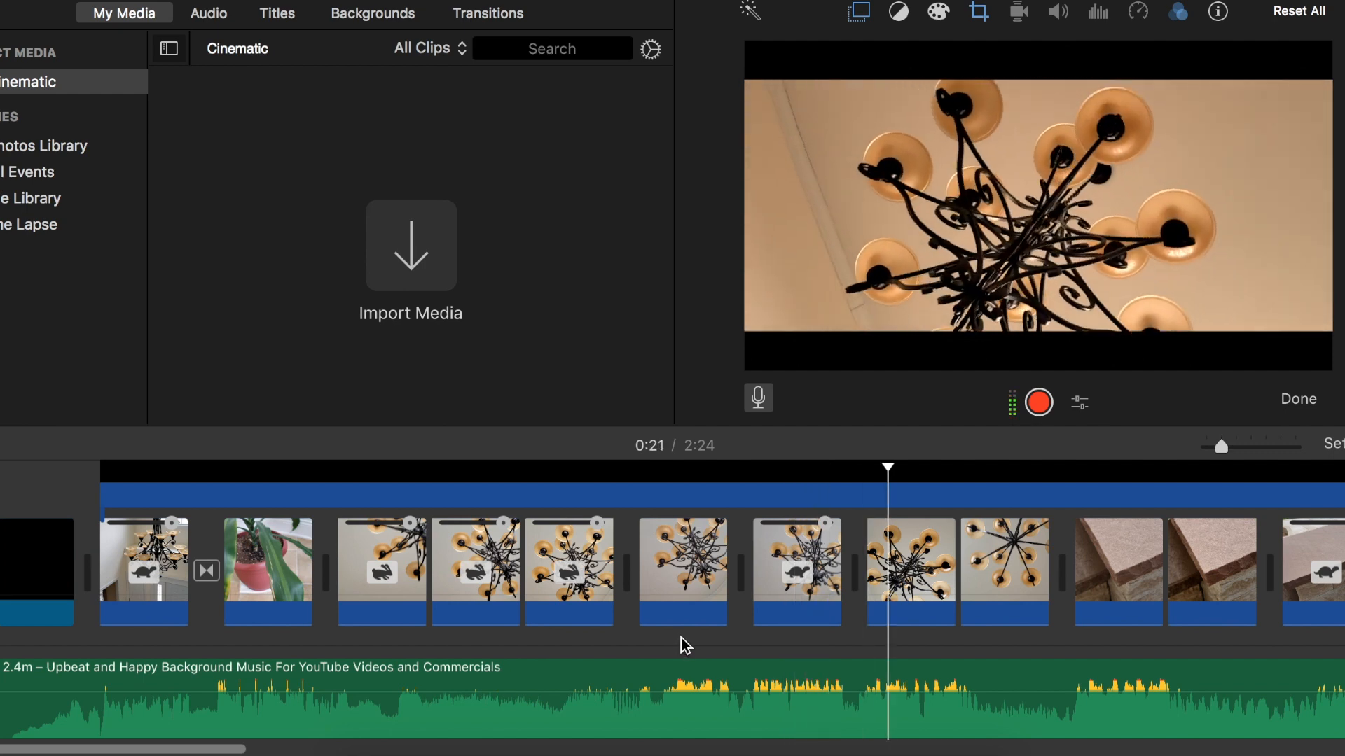
pyautogui.press('space')
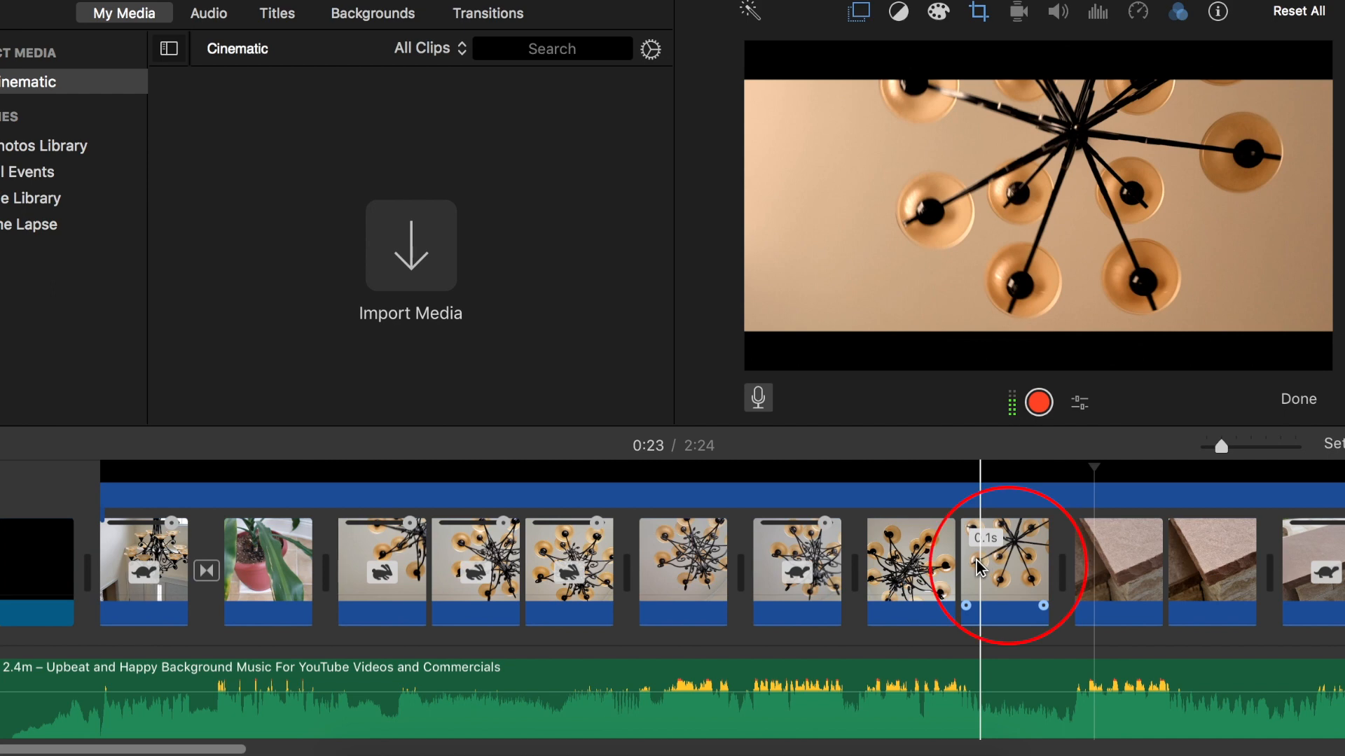
# Step: Examine the Ken Burns start and end frames of the last chandelier clip before the stone slab clips
pyautogui.click(986, 550)
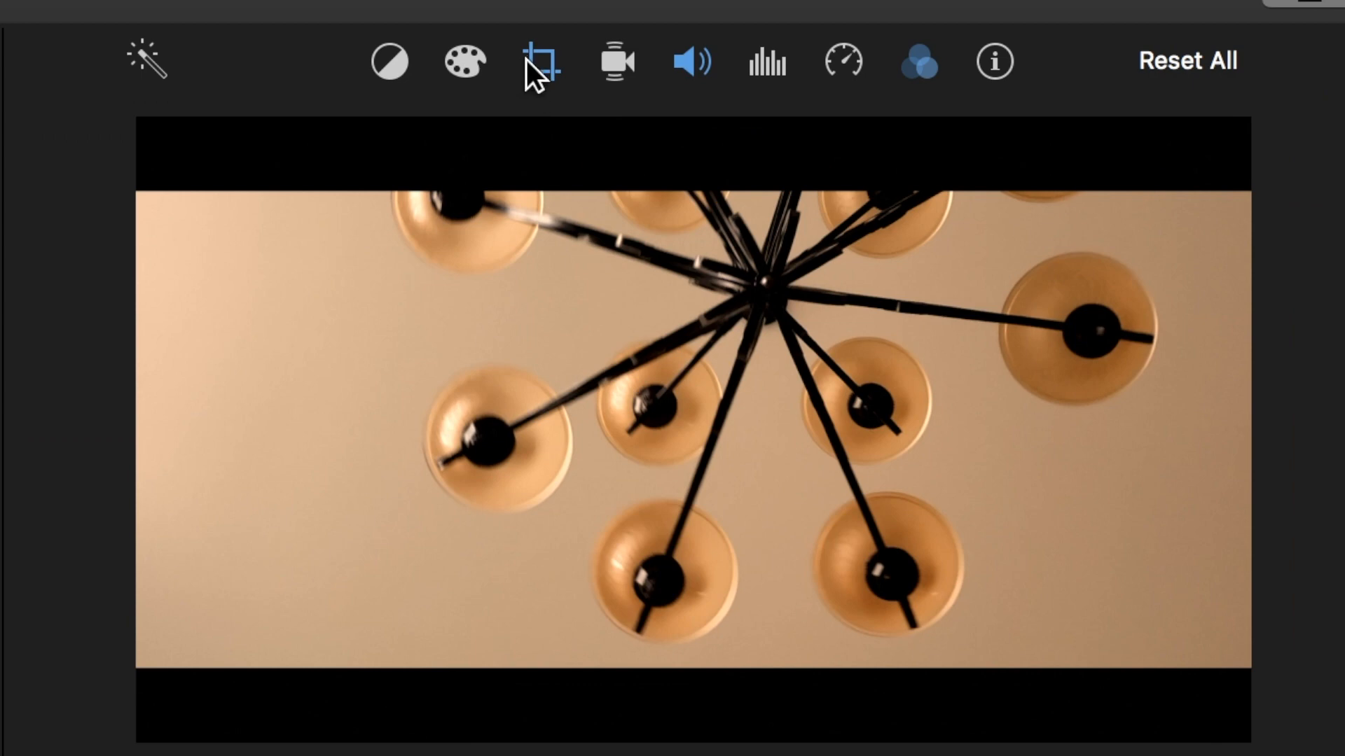
pyautogui.click(526, 59)
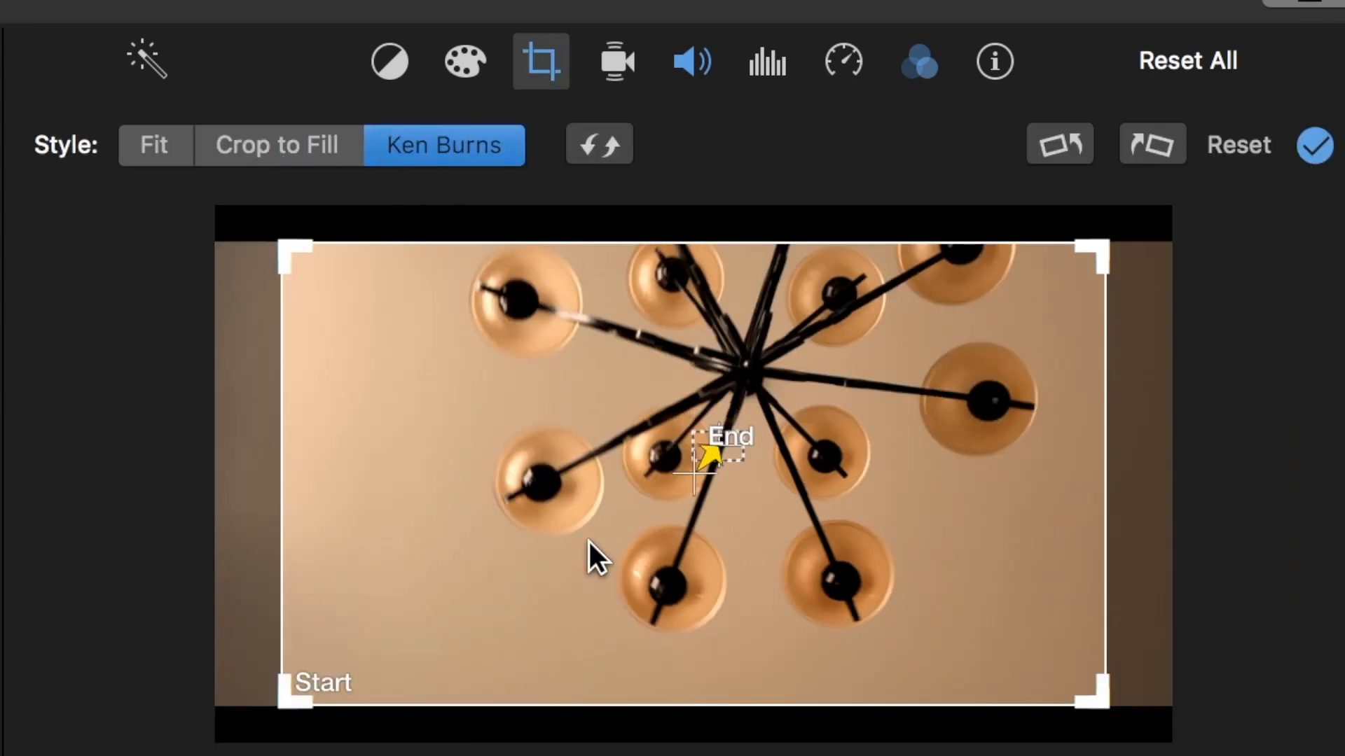
pyautogui.click(709, 451)
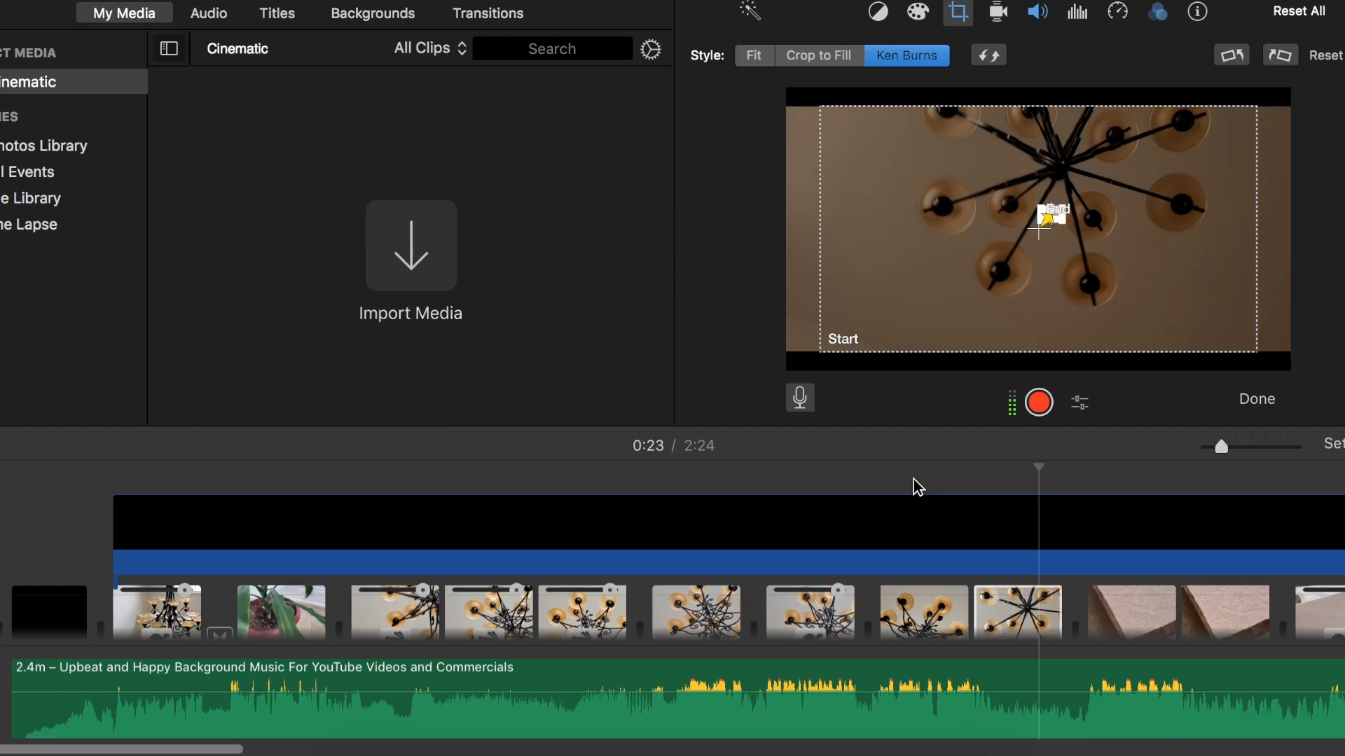
pyautogui.click(913, 480)
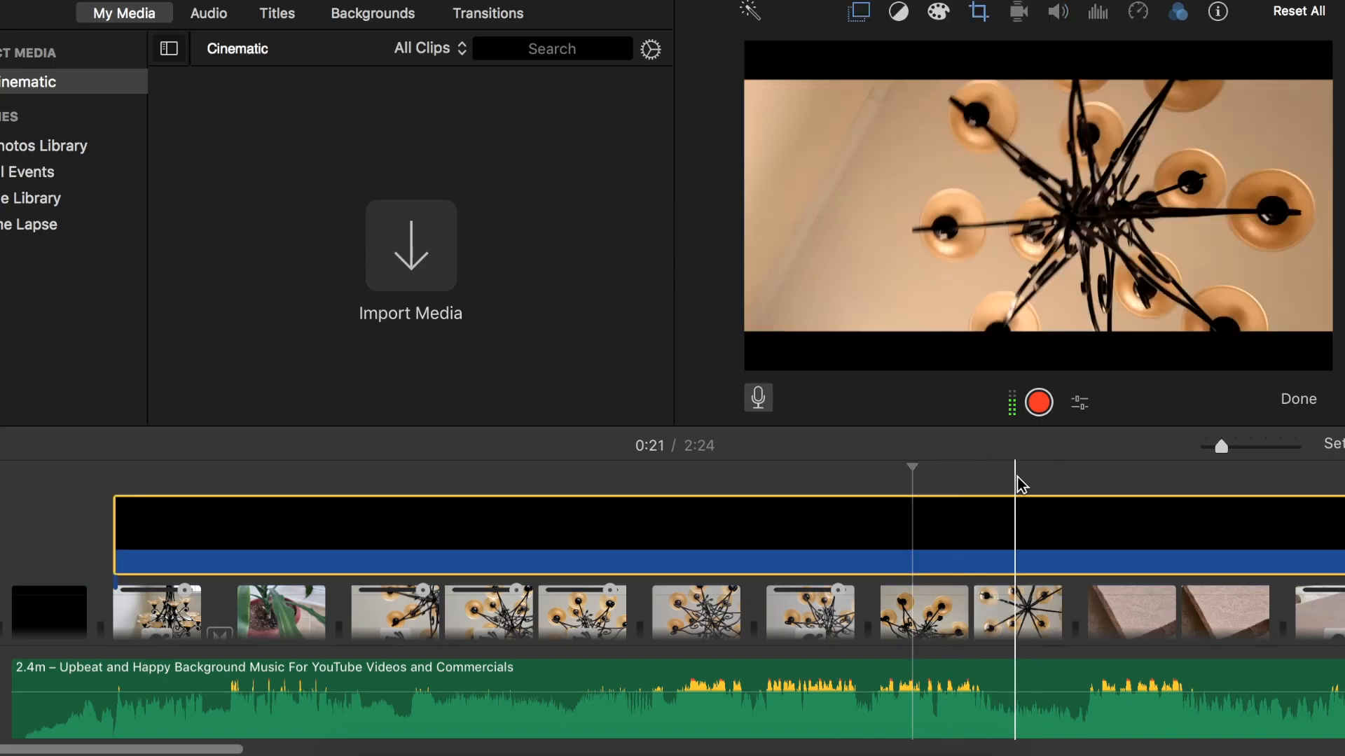
# Step: Review the color balance and crop settings of the first slowed stone slab clip, and preview the following clips up to the potted plants
pyautogui.scroll(-2, 1081, 494)
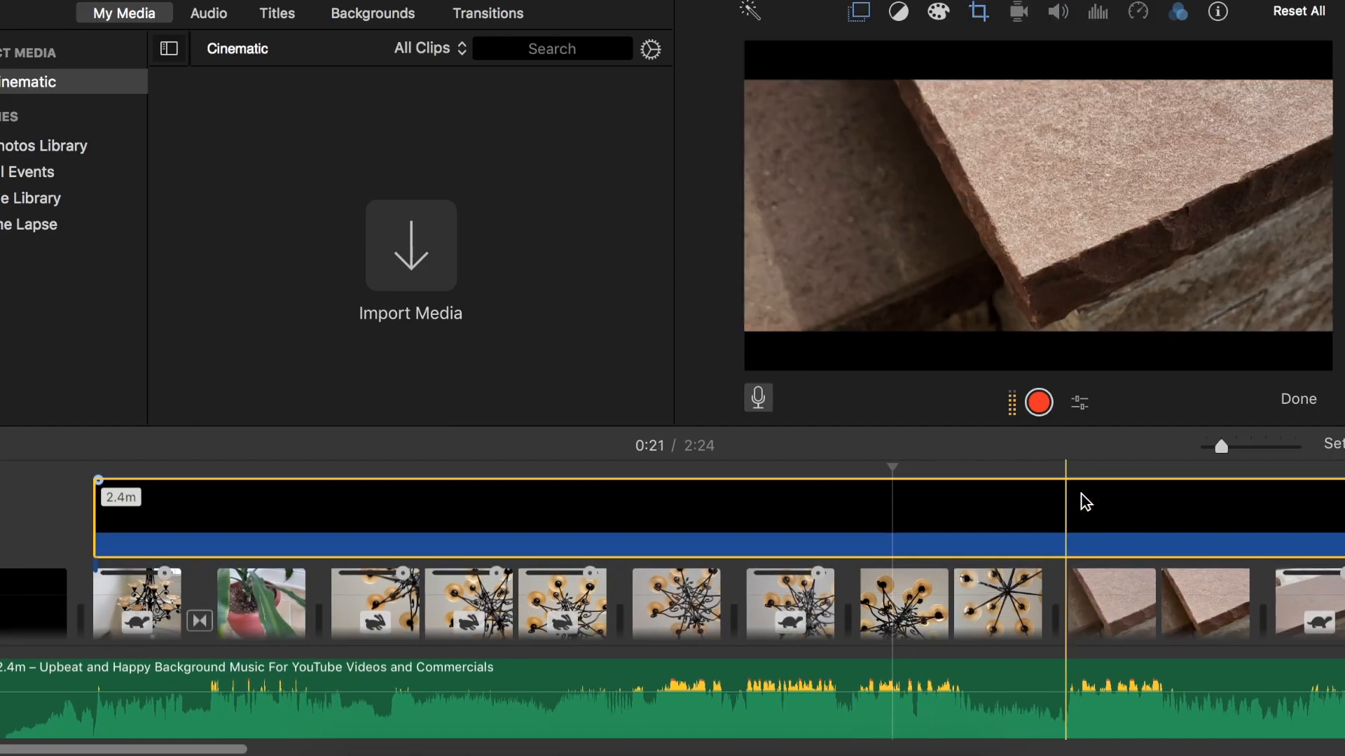
pyautogui.hscroll(5, 1081, 495)
pyautogui.hscroll(2, 1082, 494)
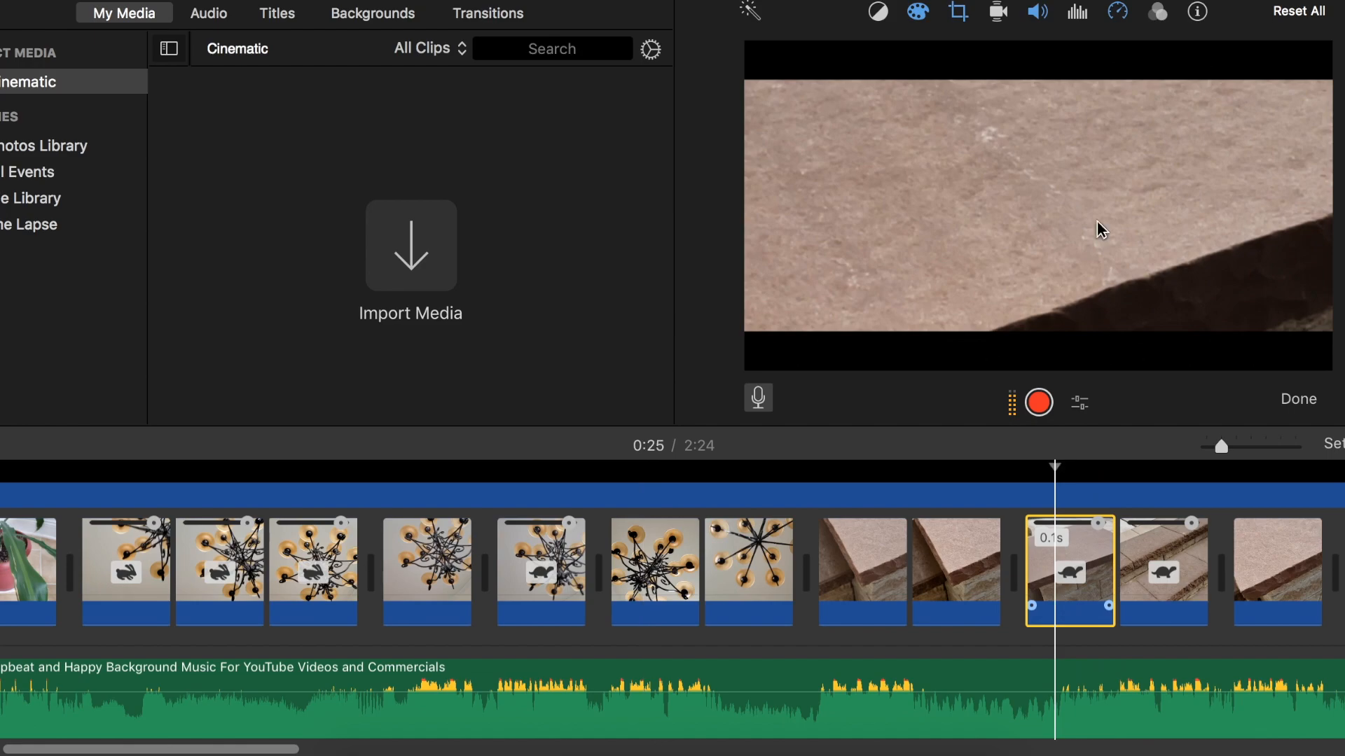
pyautogui.click(878, 12)
pyautogui.click(958, 13)
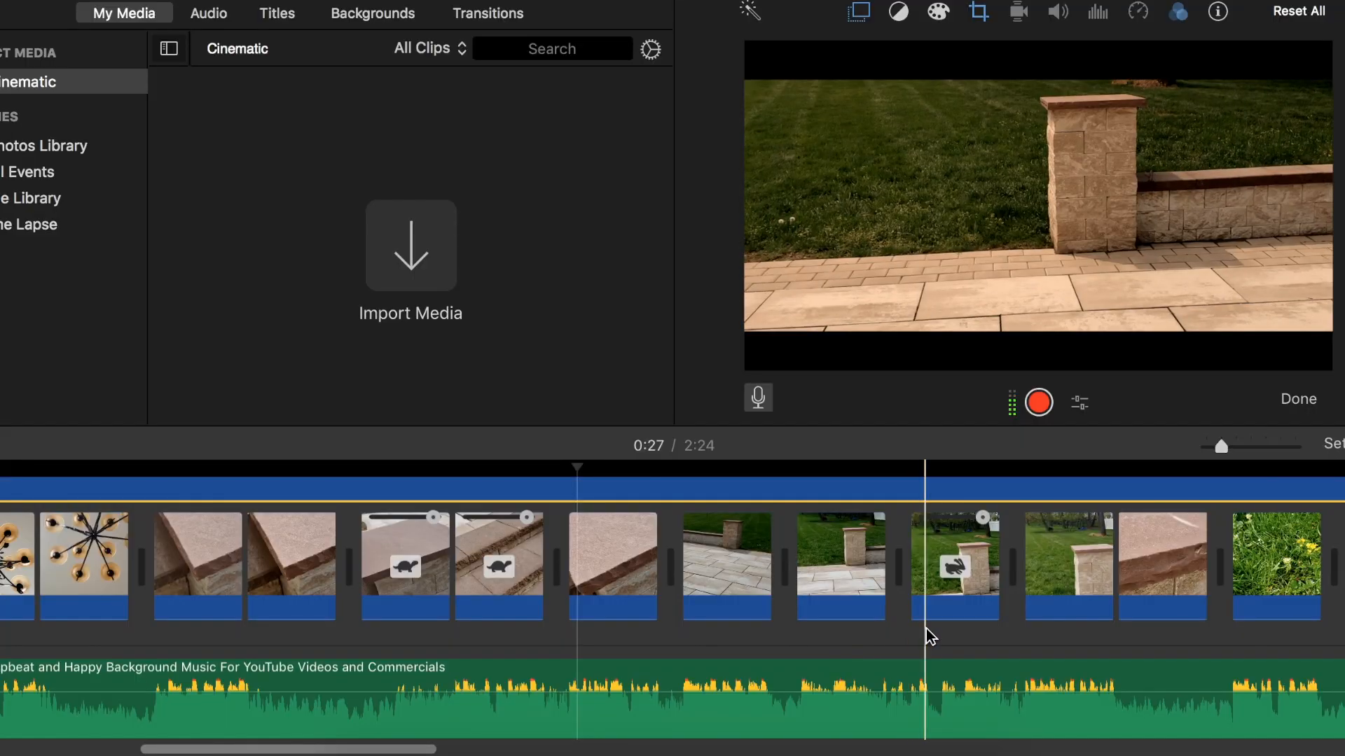
pyautogui.click(954, 567)
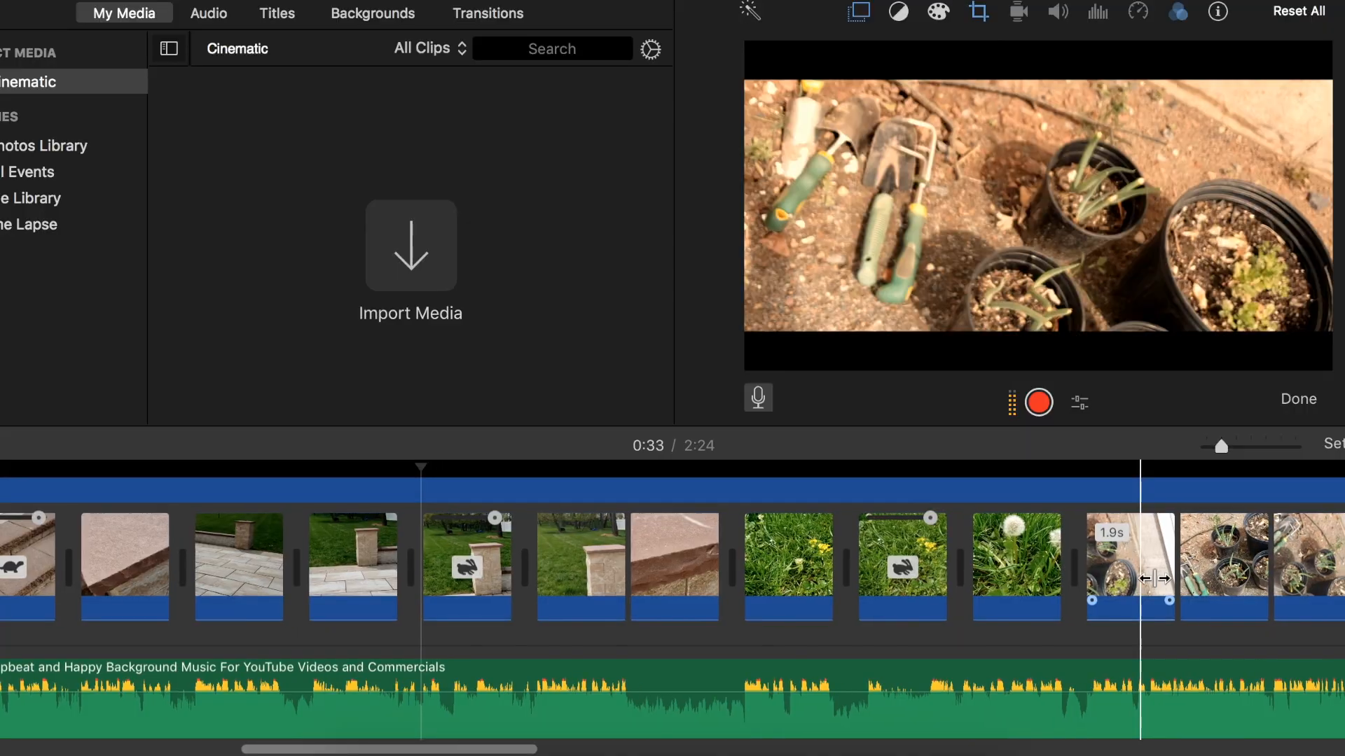
pyautogui.moveTo(1153, 579); pyautogui.dragTo(1094, 586)
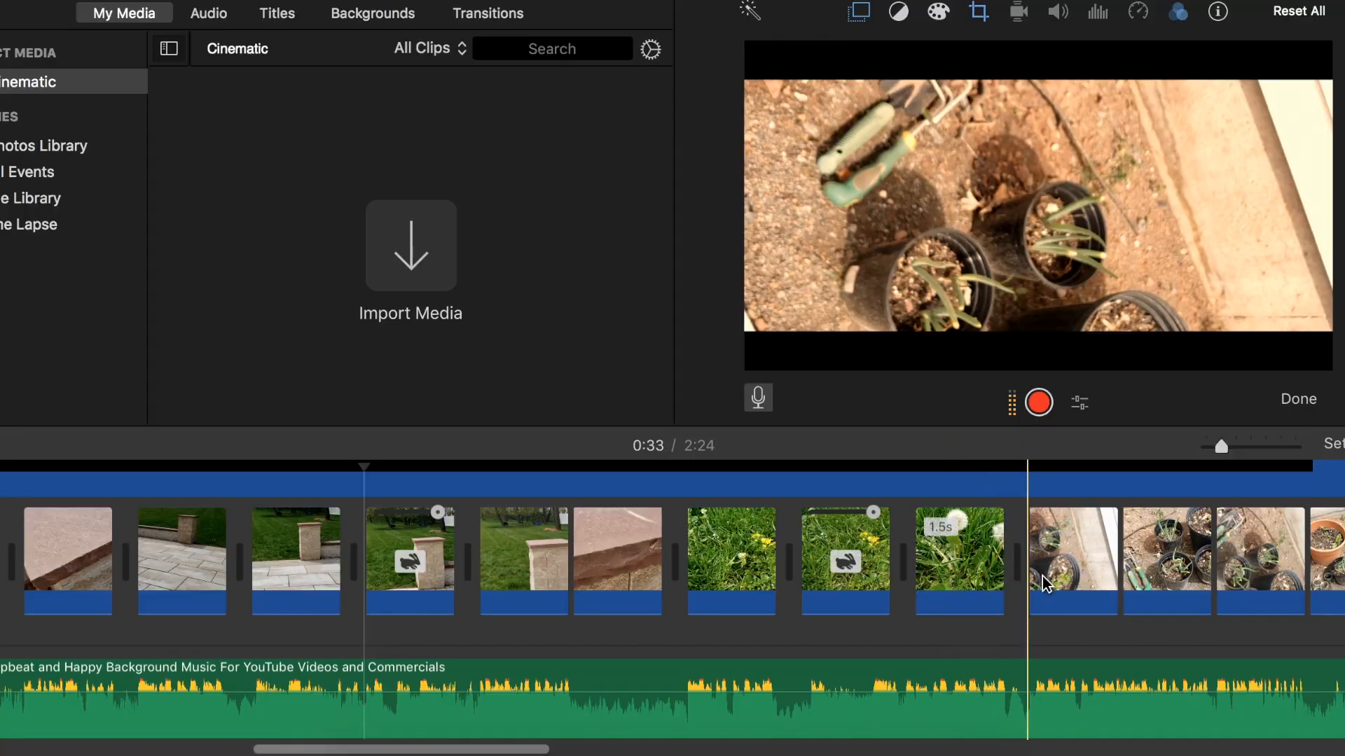
# Step: Review the clips from the potted plants through the volleyball net and tree branches to the sped-up leaf clip and the one after it
pyautogui.hscroll(5, 1135, 585)
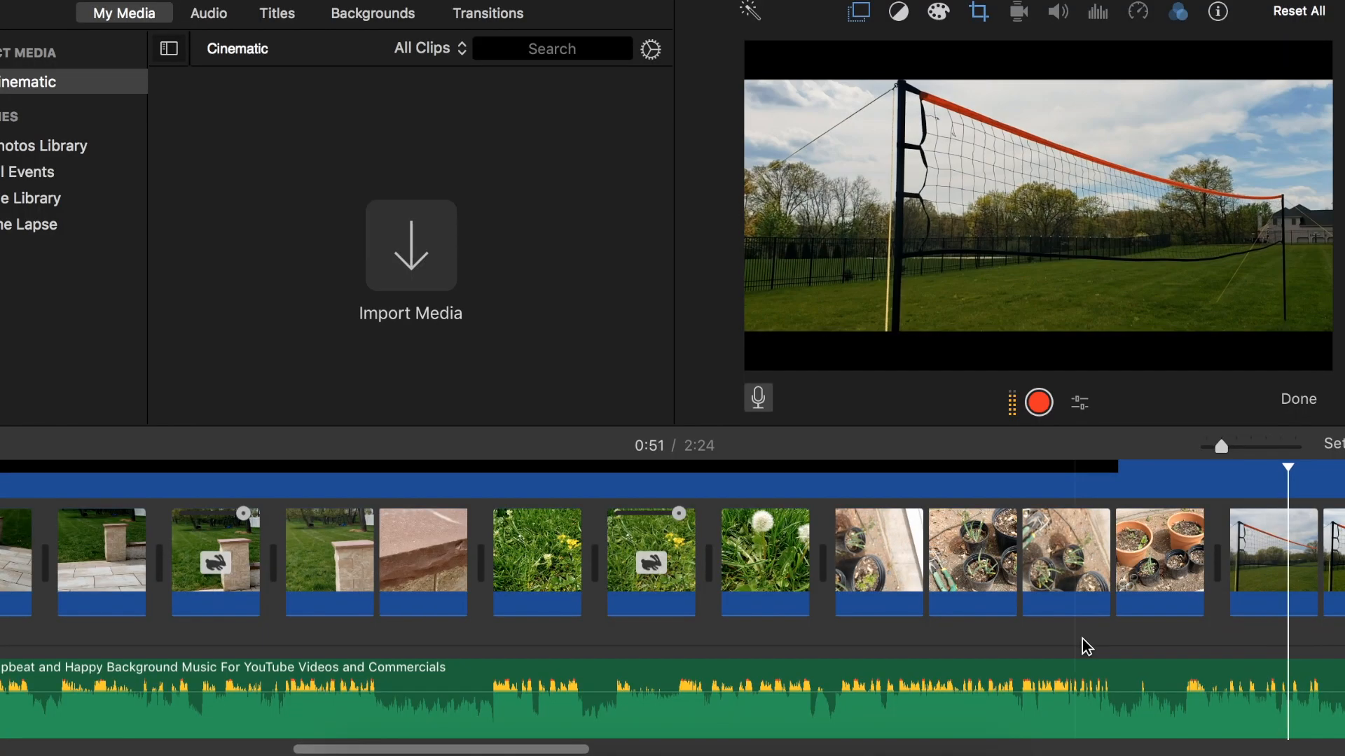
pyautogui.hscroll(5, 1085, 647)
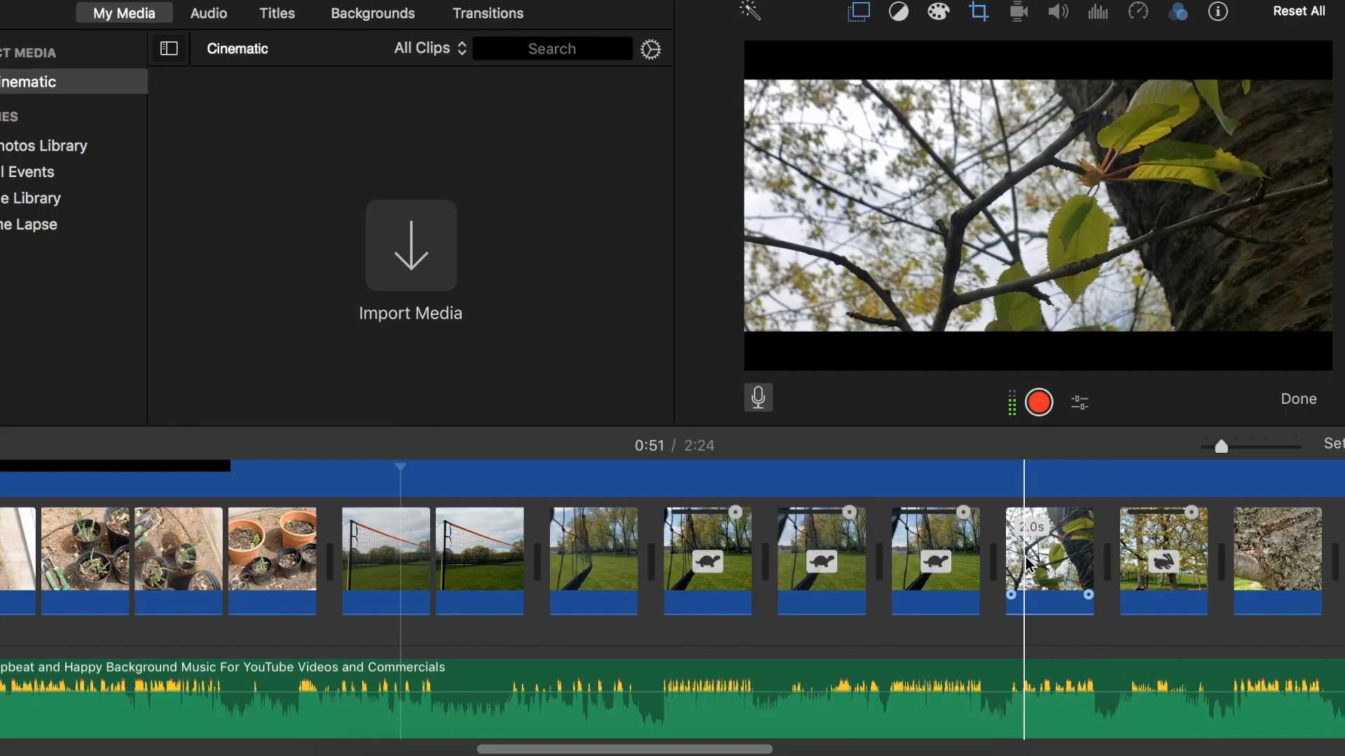
pyautogui.hscroll(3, 1027, 564)
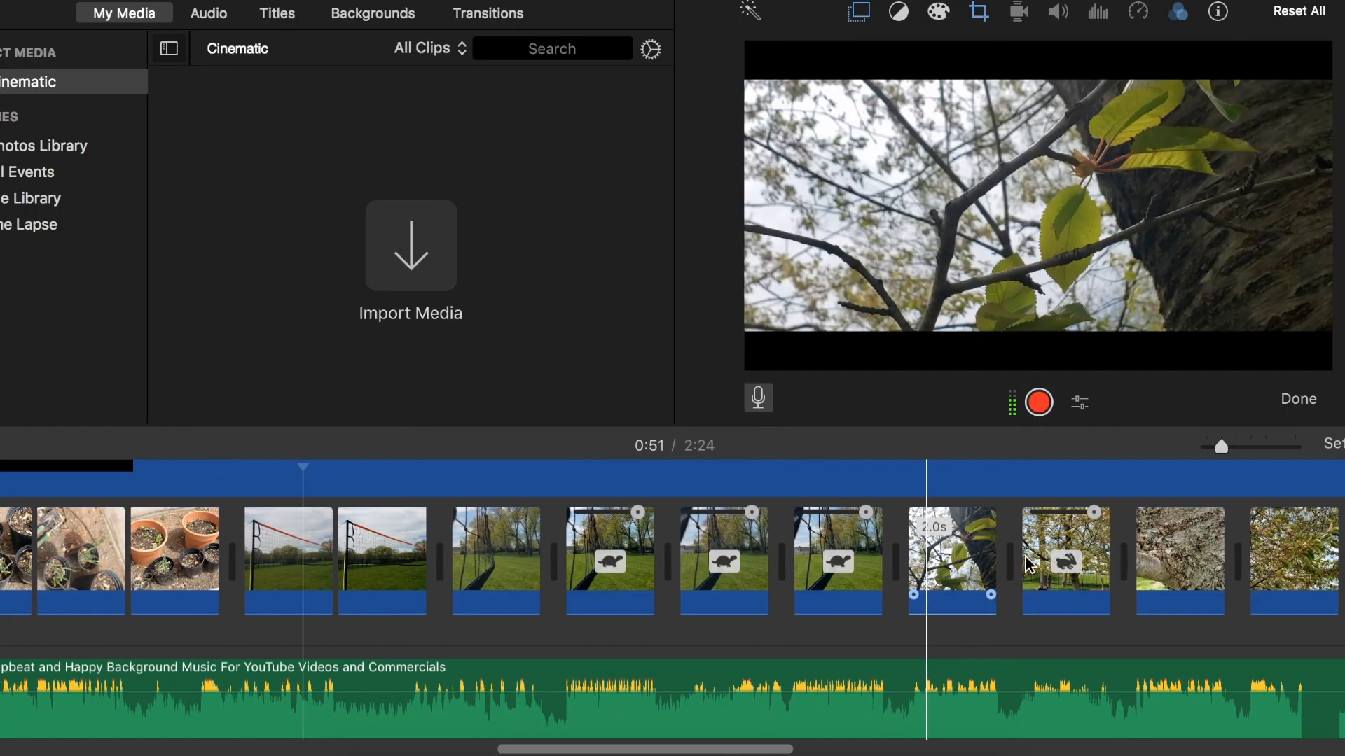
pyautogui.click(1049, 567)
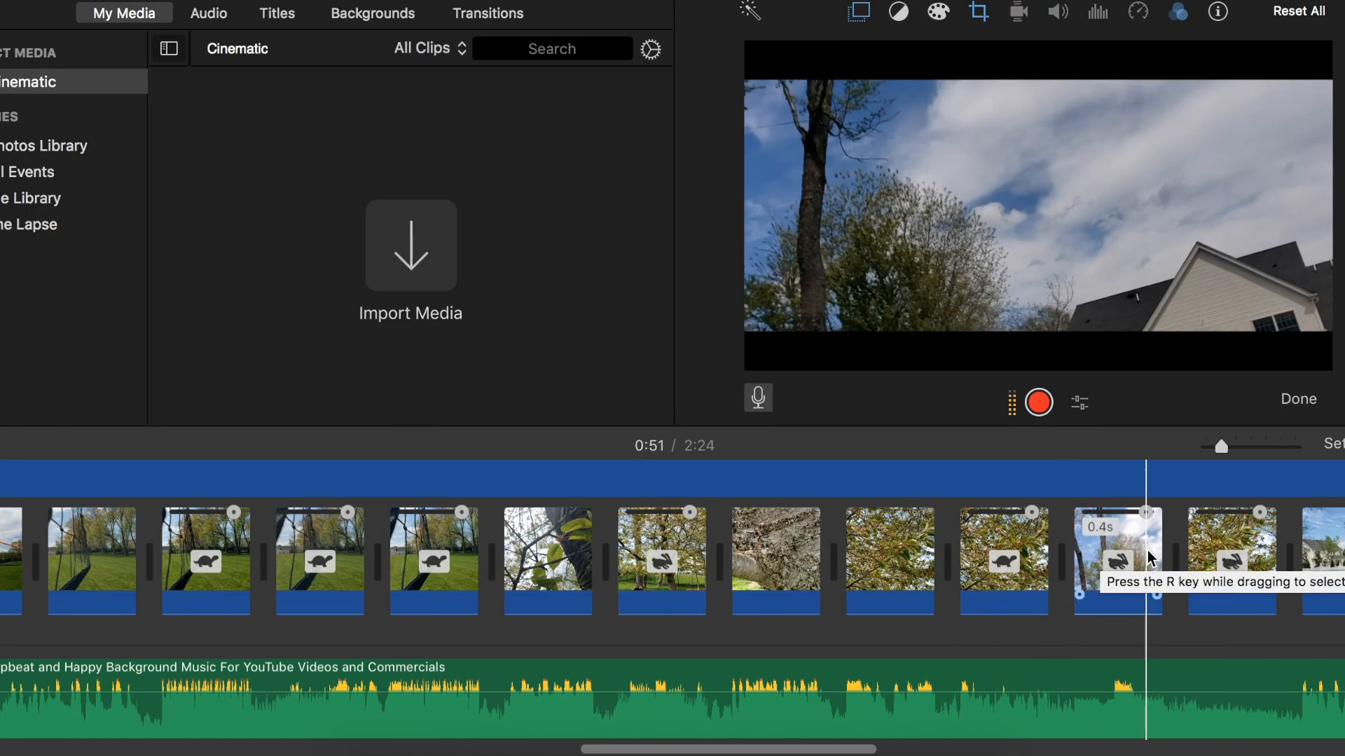
pyautogui.hscroll(5, 1152, 558)
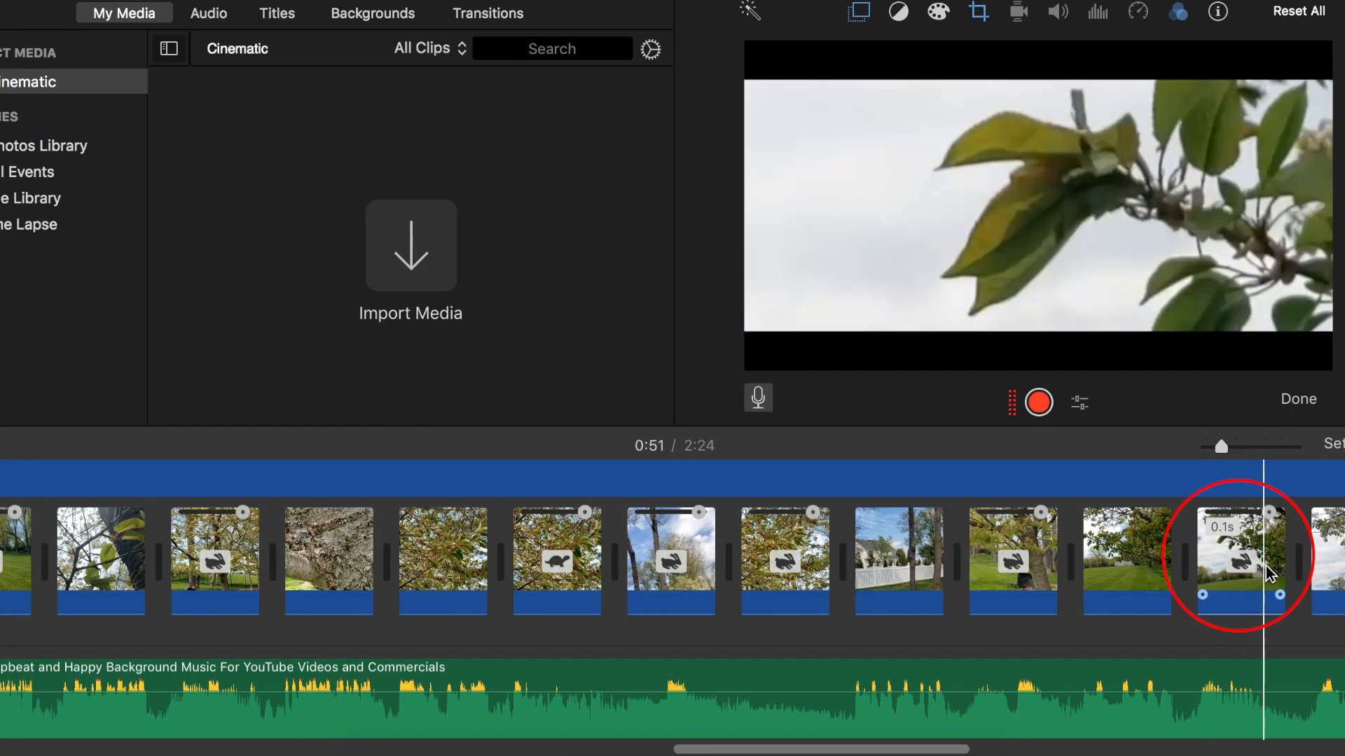
pyautogui.hscroll(5, 1266, 566)
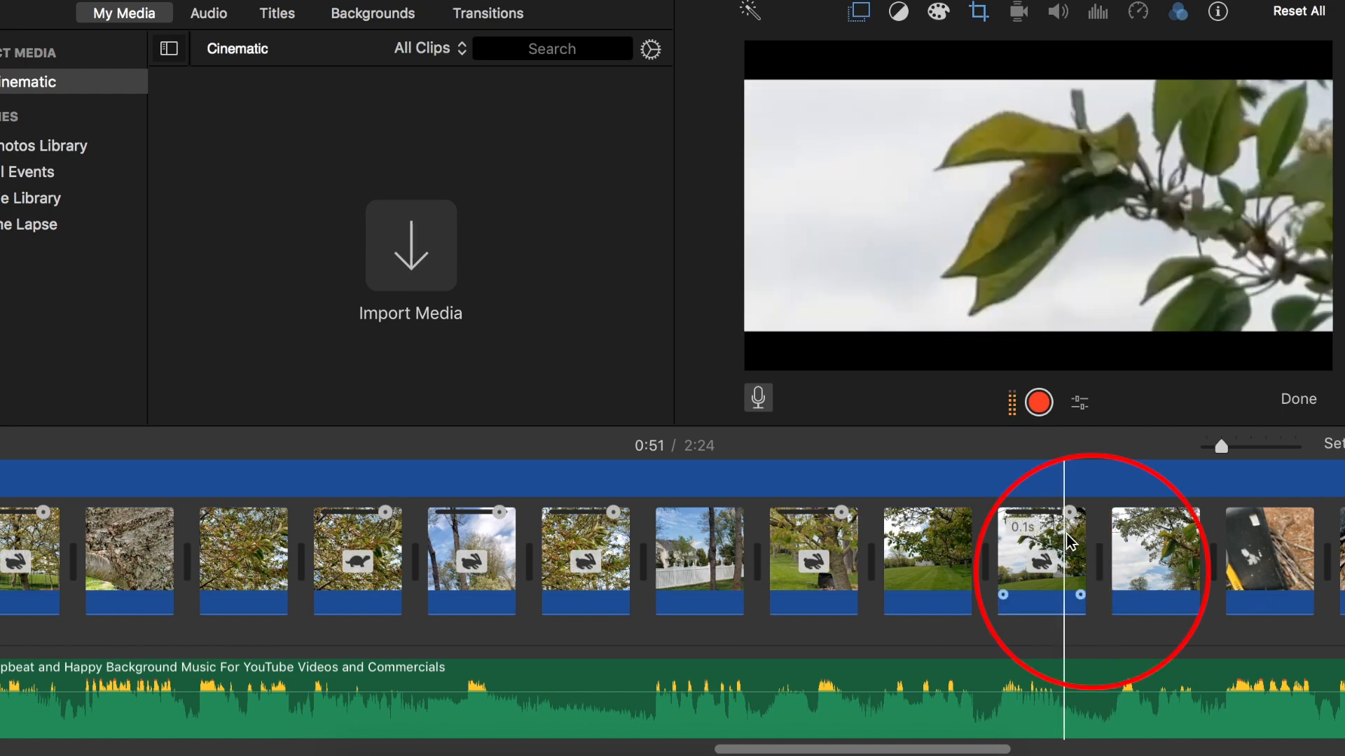
pyautogui.click(1113, 536)
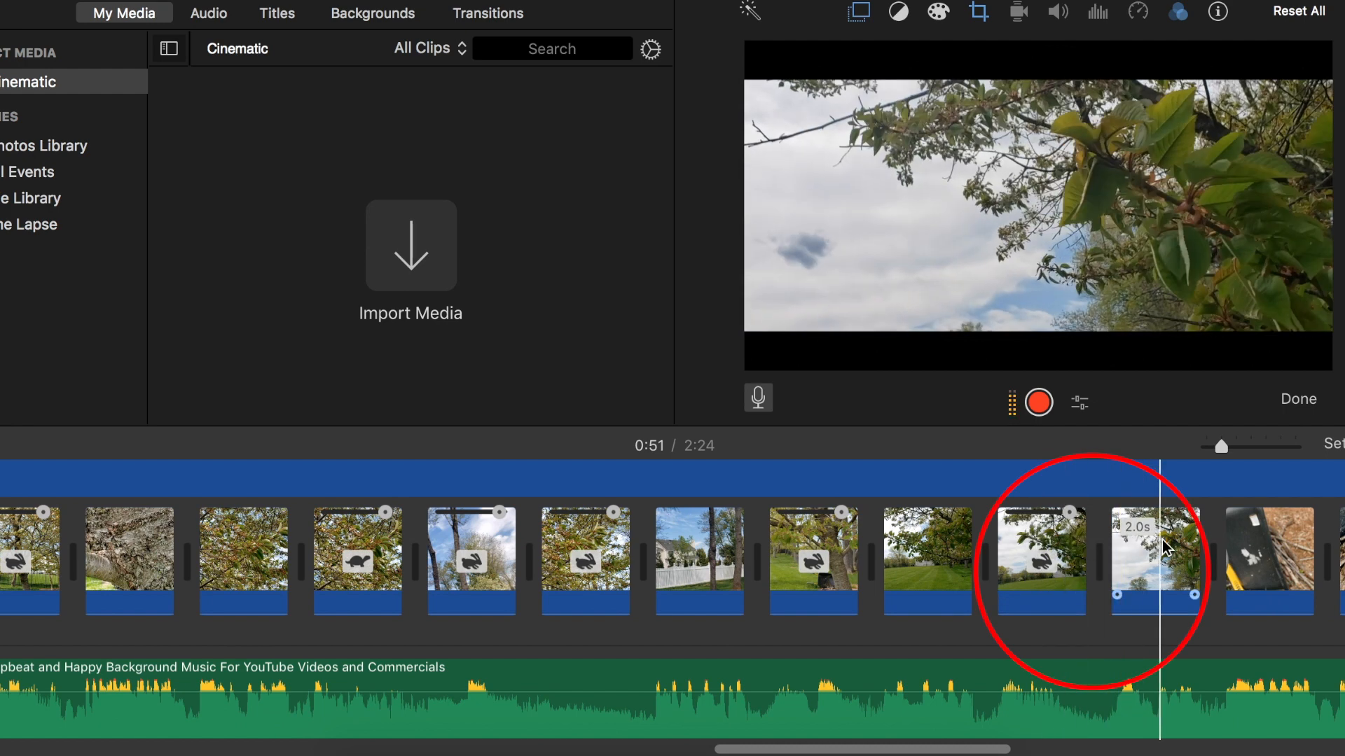
# Step: Review the remaining clips from the wheelbarrow and sticks through the two adjoining slowed tree trunk clips to the closing shots
pyautogui.hscroll(5, 1206, 545)
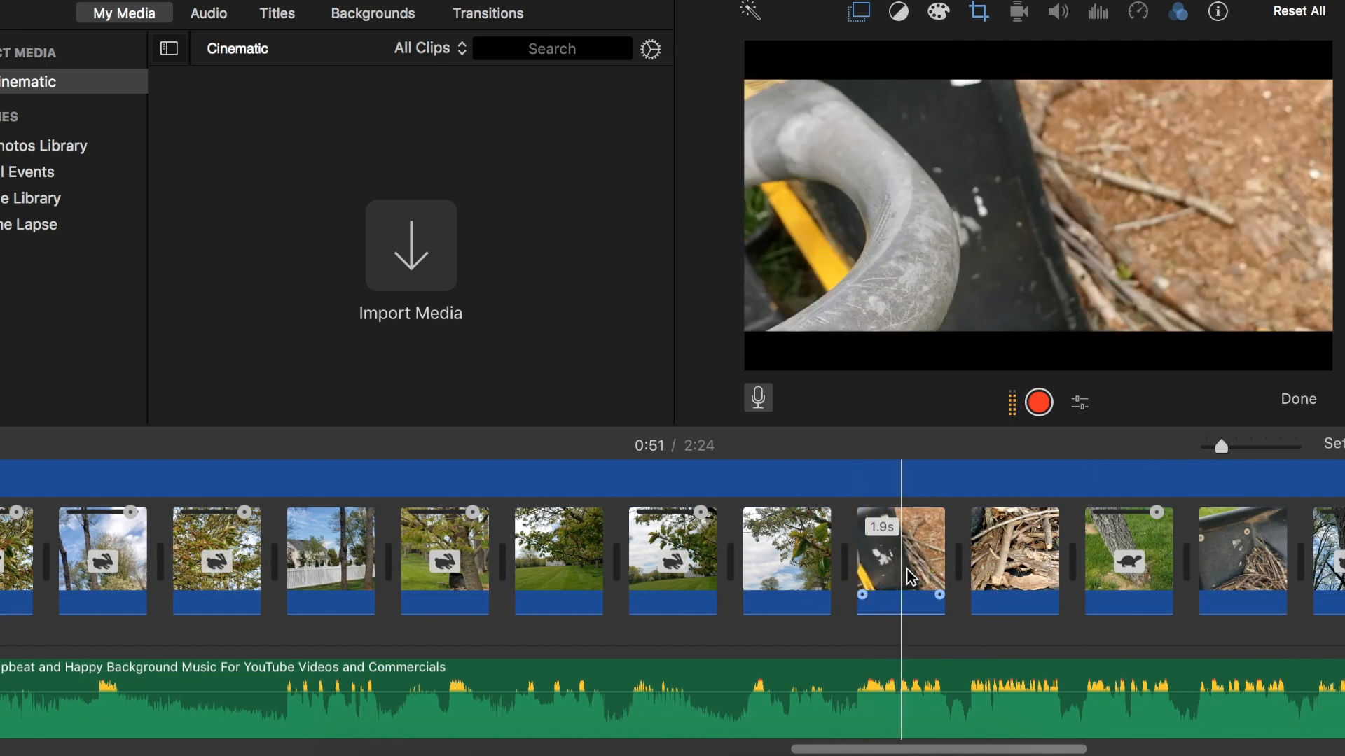
pyautogui.hscroll(6, 1015, 585)
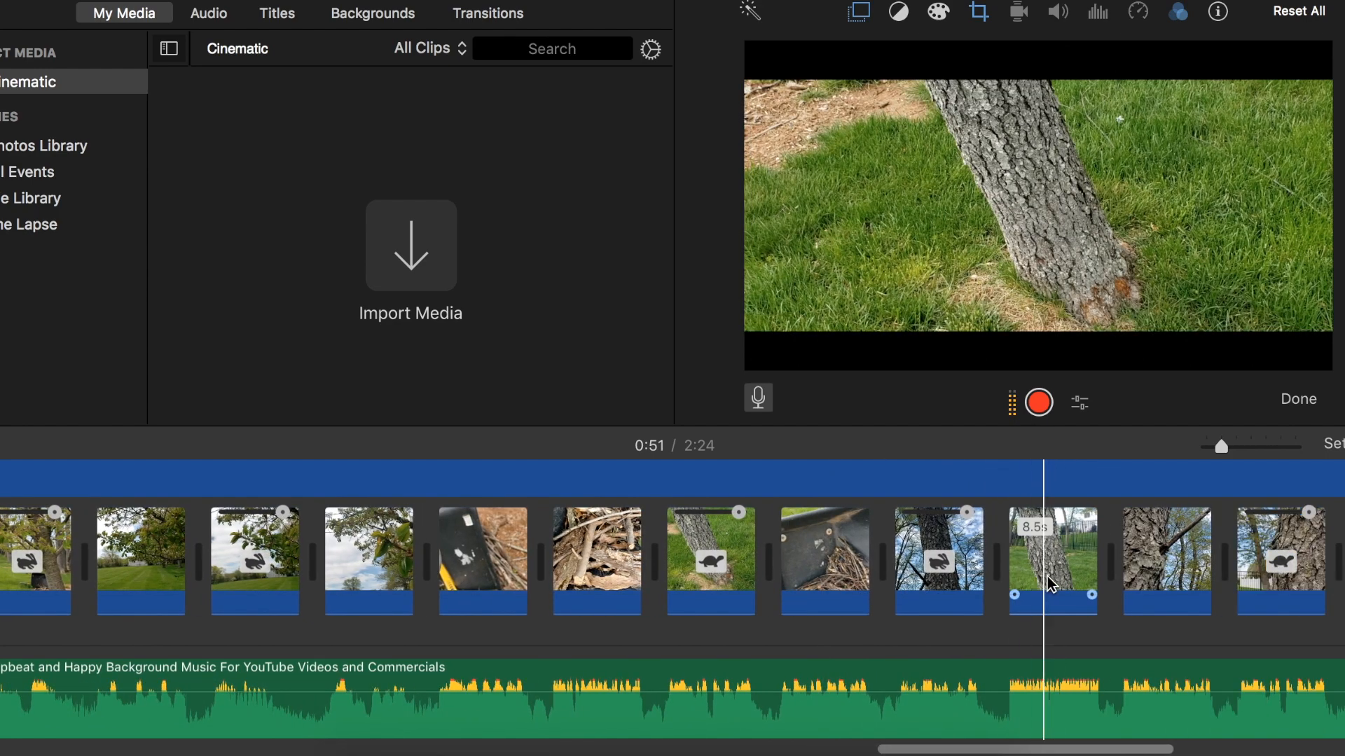
pyautogui.hscroll(3, 1051, 574)
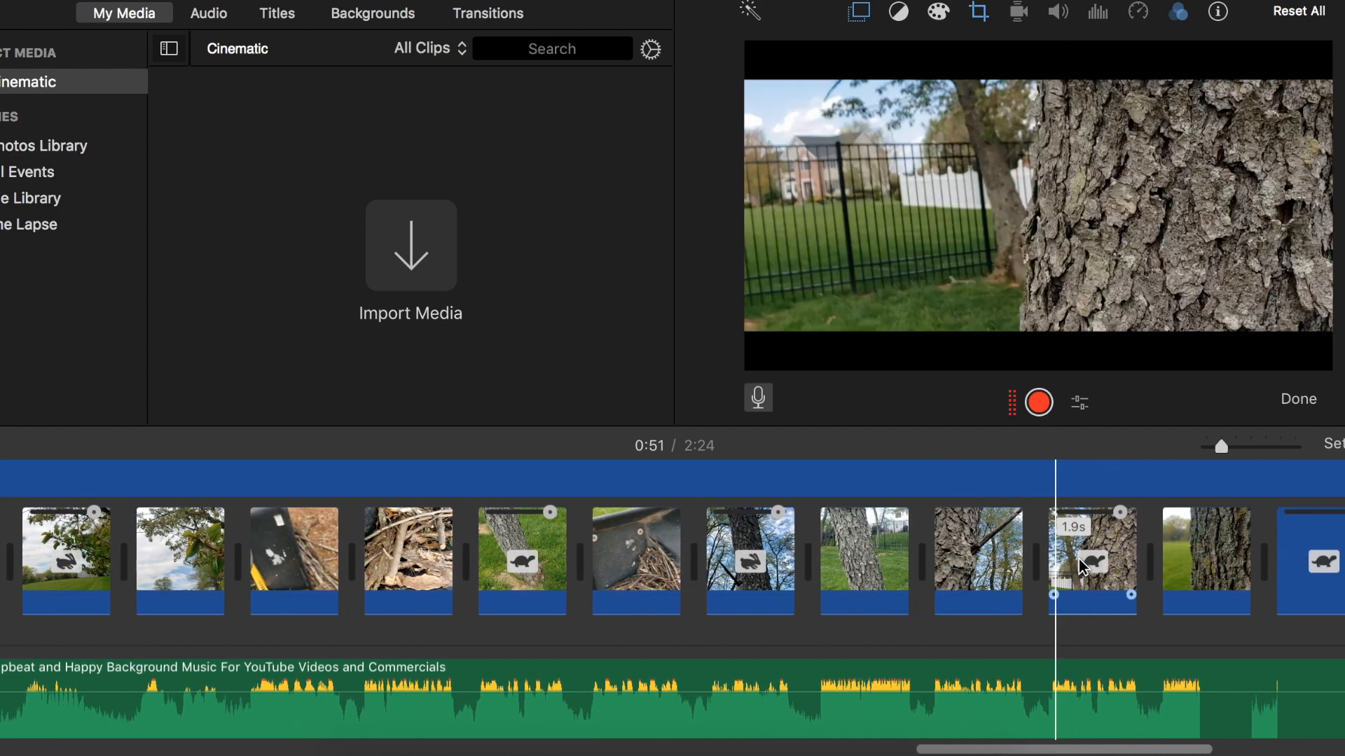
pyautogui.hscroll(3, 1051, 571)
pyautogui.click(938, 564)
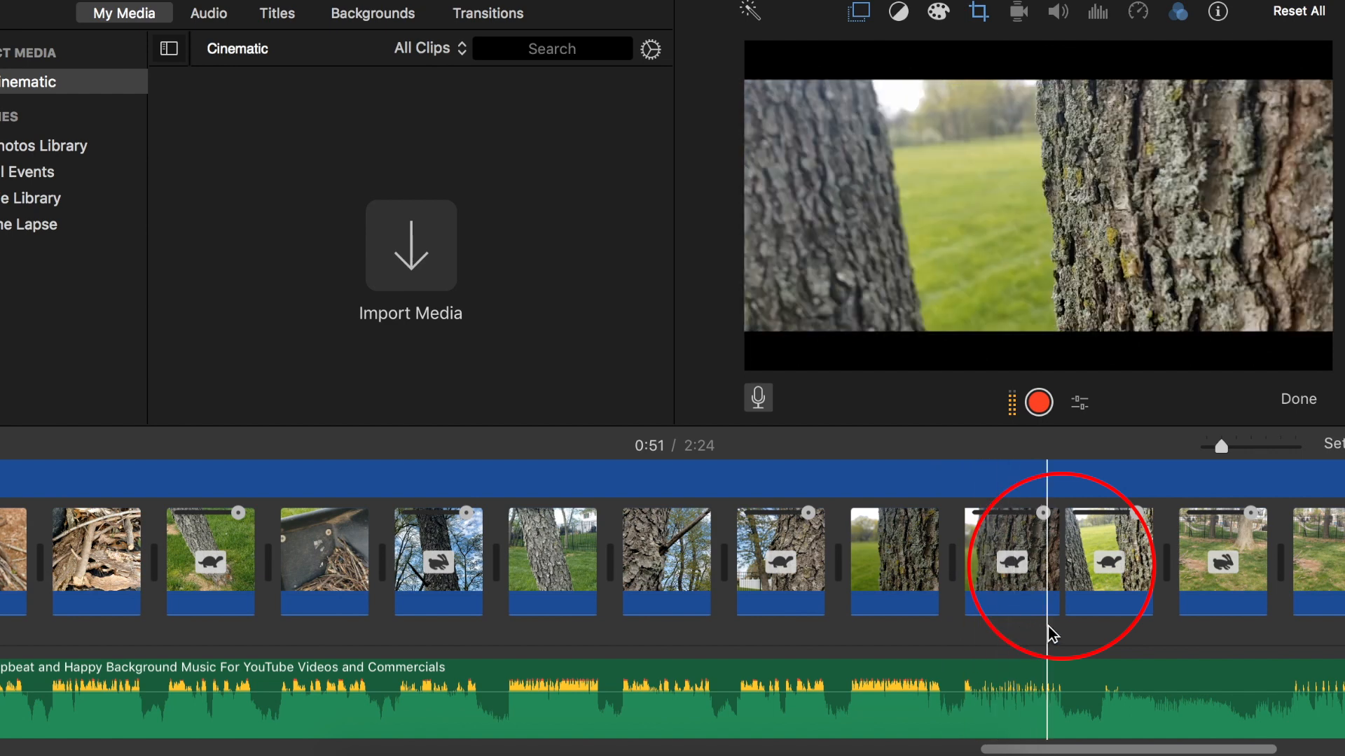
pyautogui.hscroll(5, 1044, 636)
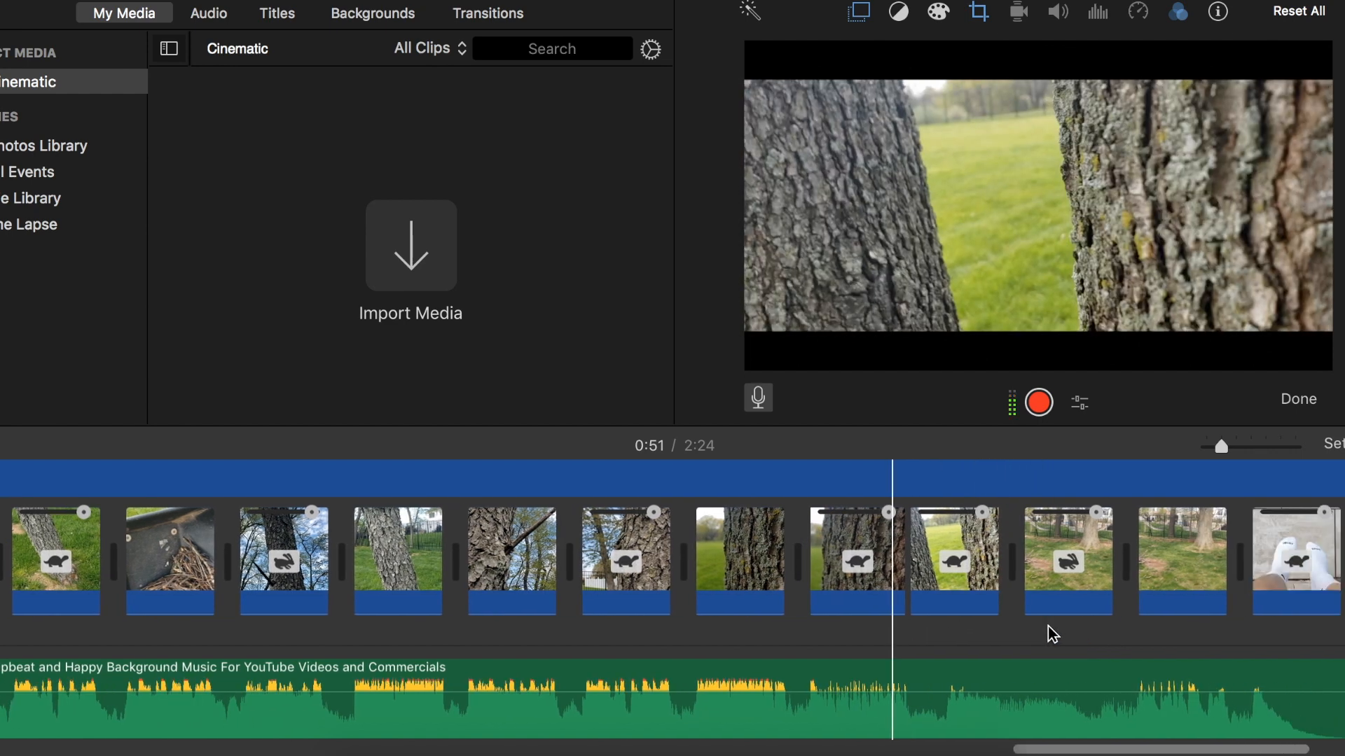
pyautogui.hscroll(4, 1051, 634)
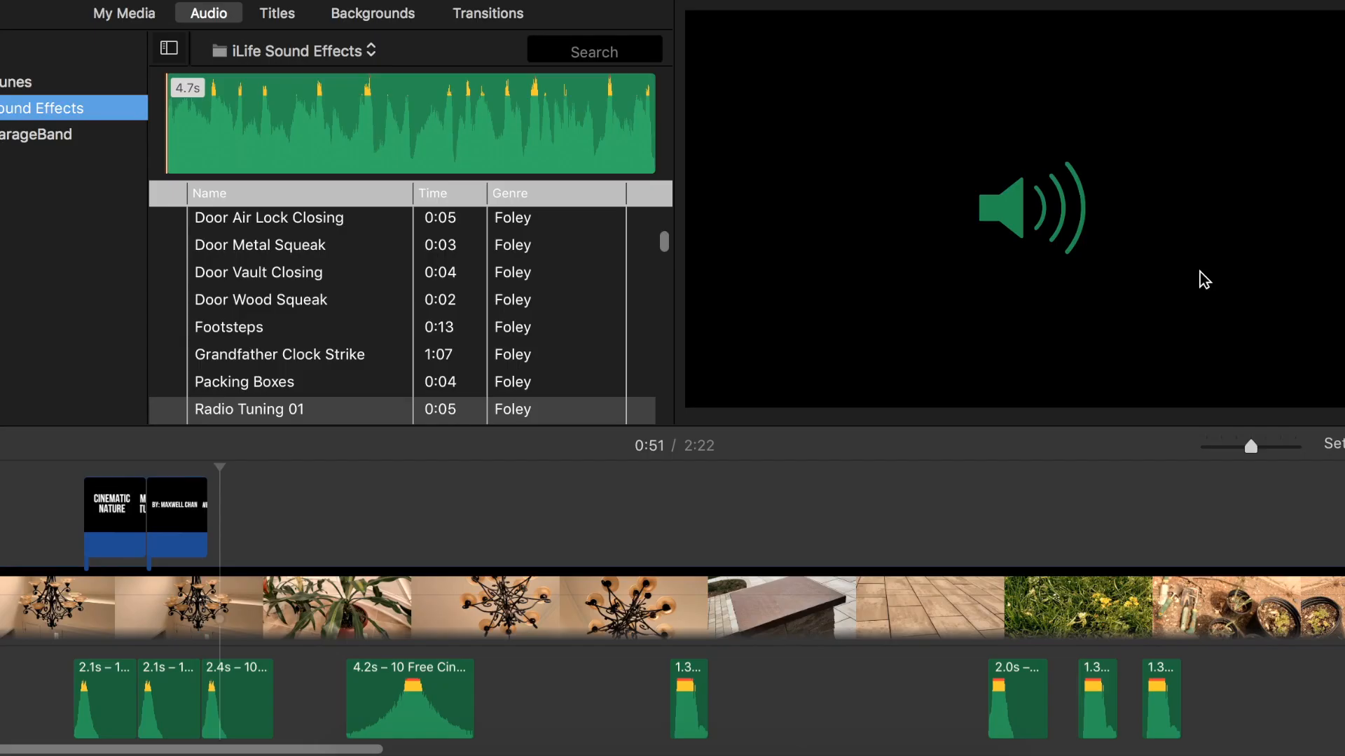
# Step: Examine how the sound effect clips line up beneath the video from the stone slab to the end, and return toward the earlier effects
pyautogui.press('v')
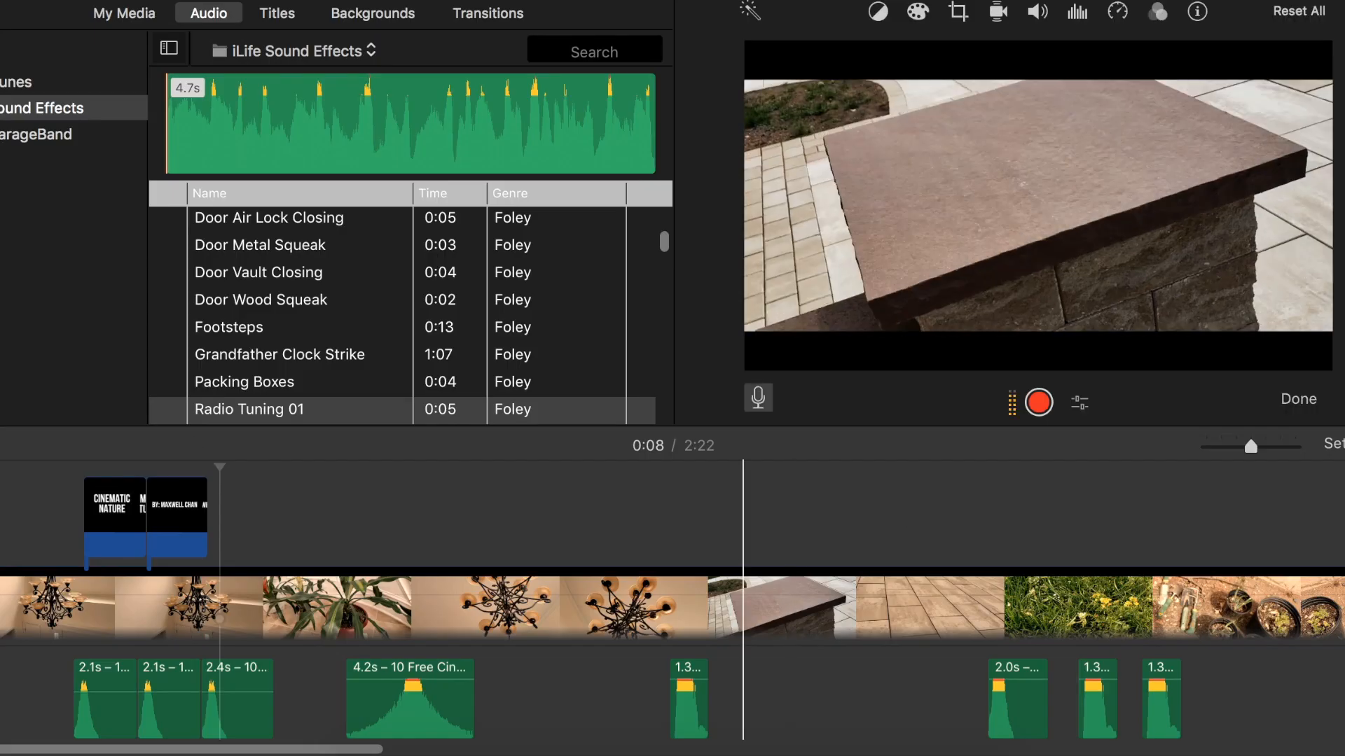
pyautogui.scroll(-3, 151, 535)
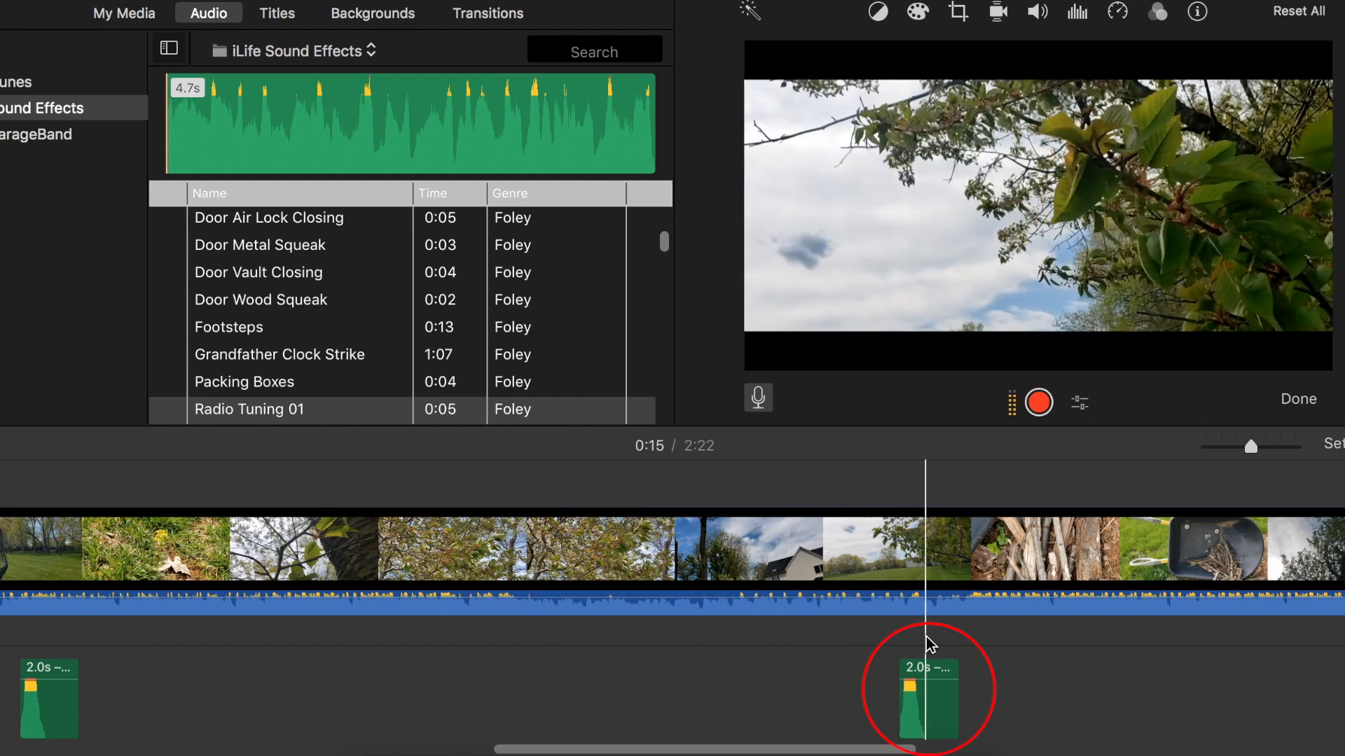
pyautogui.hscroll(15, 939, 642)
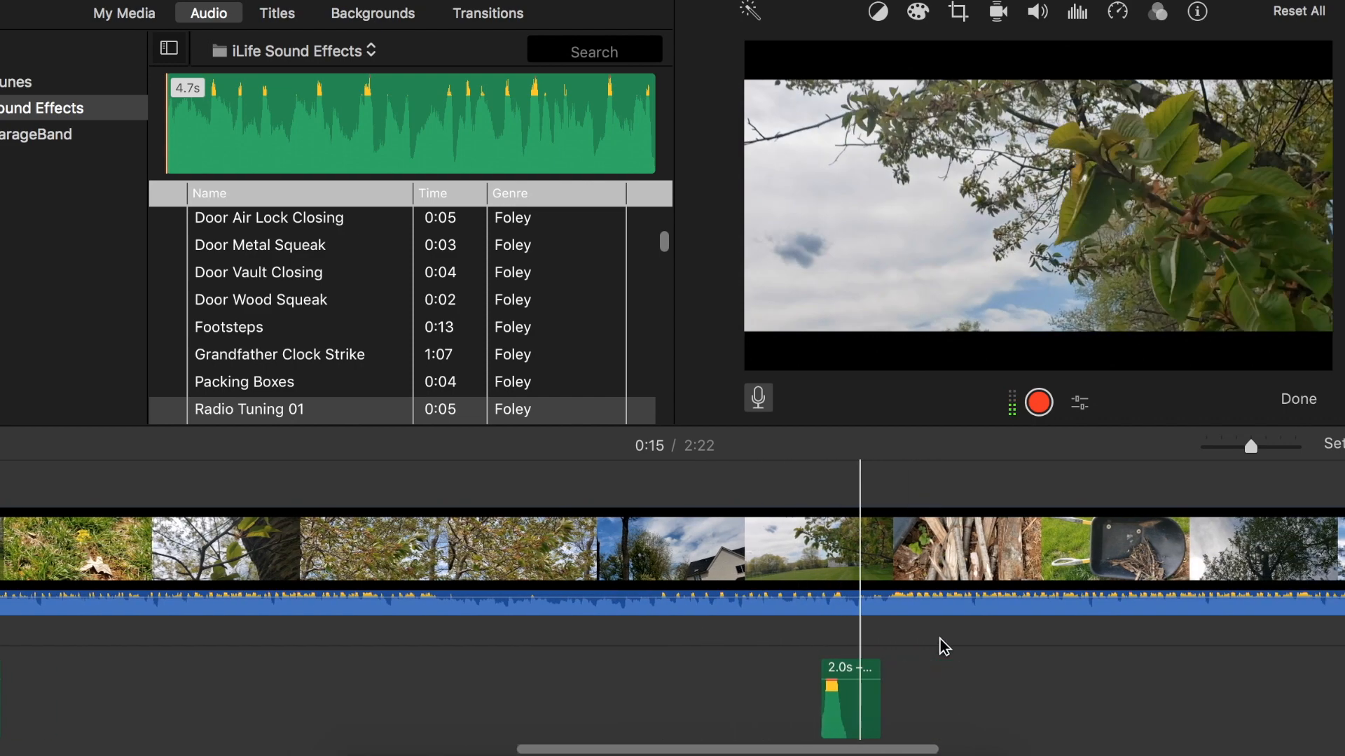
pyautogui.press('space')
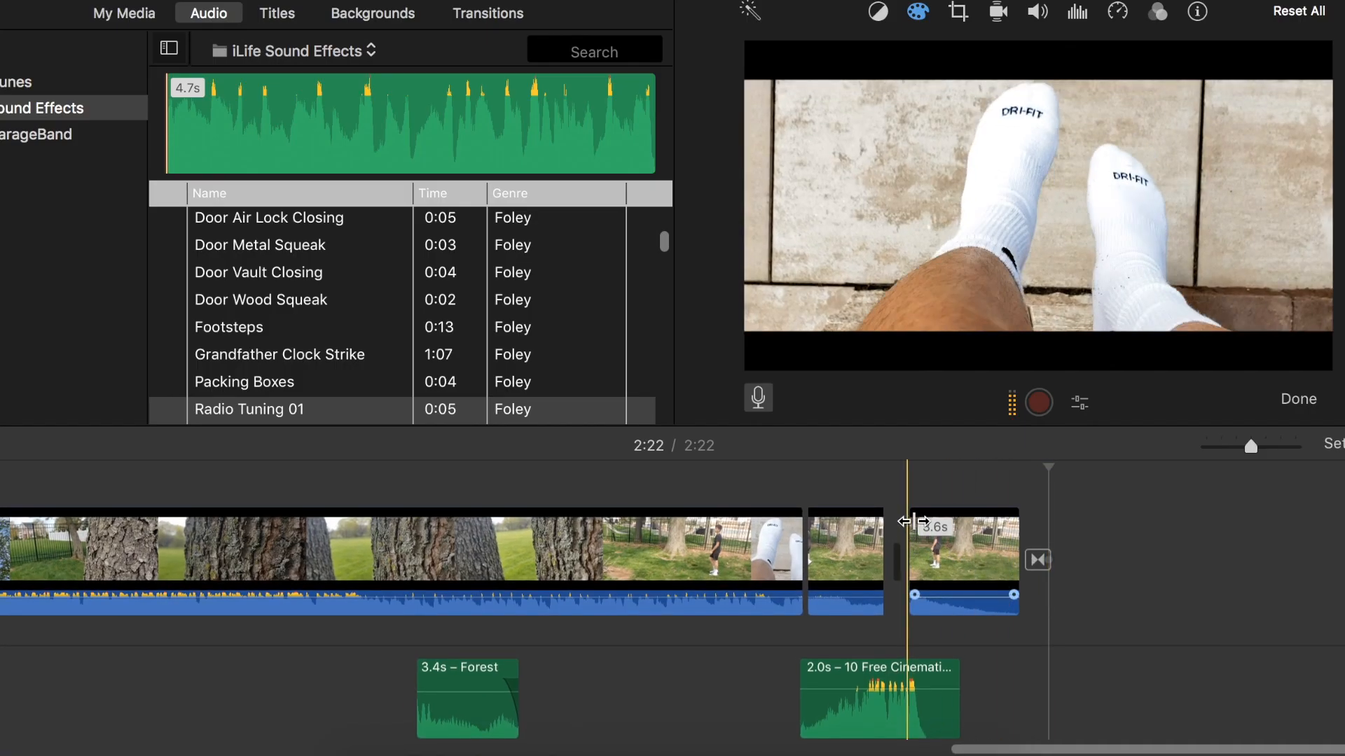
pyautogui.hscroll(1, 912, 526)
pyautogui.hscroll(-10, 913, 526)
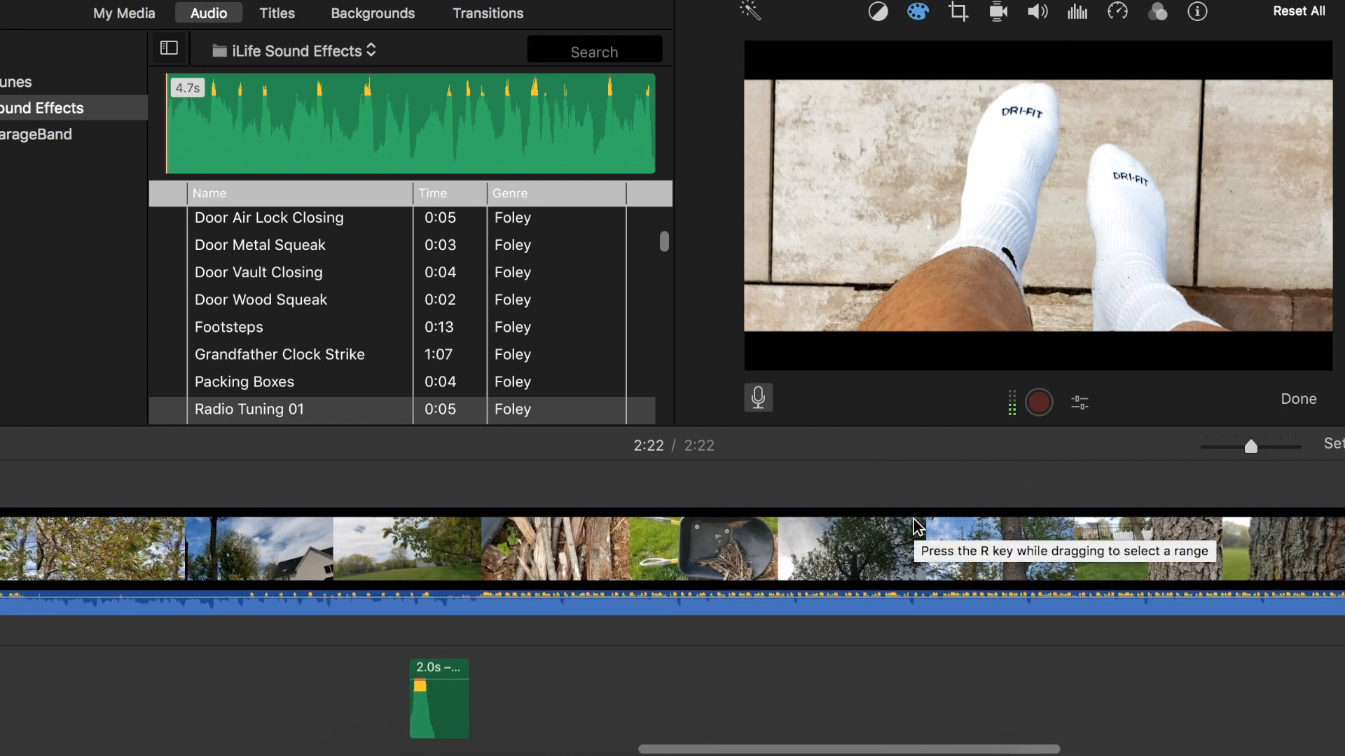
pyautogui.hscroll(-15, 917, 525)
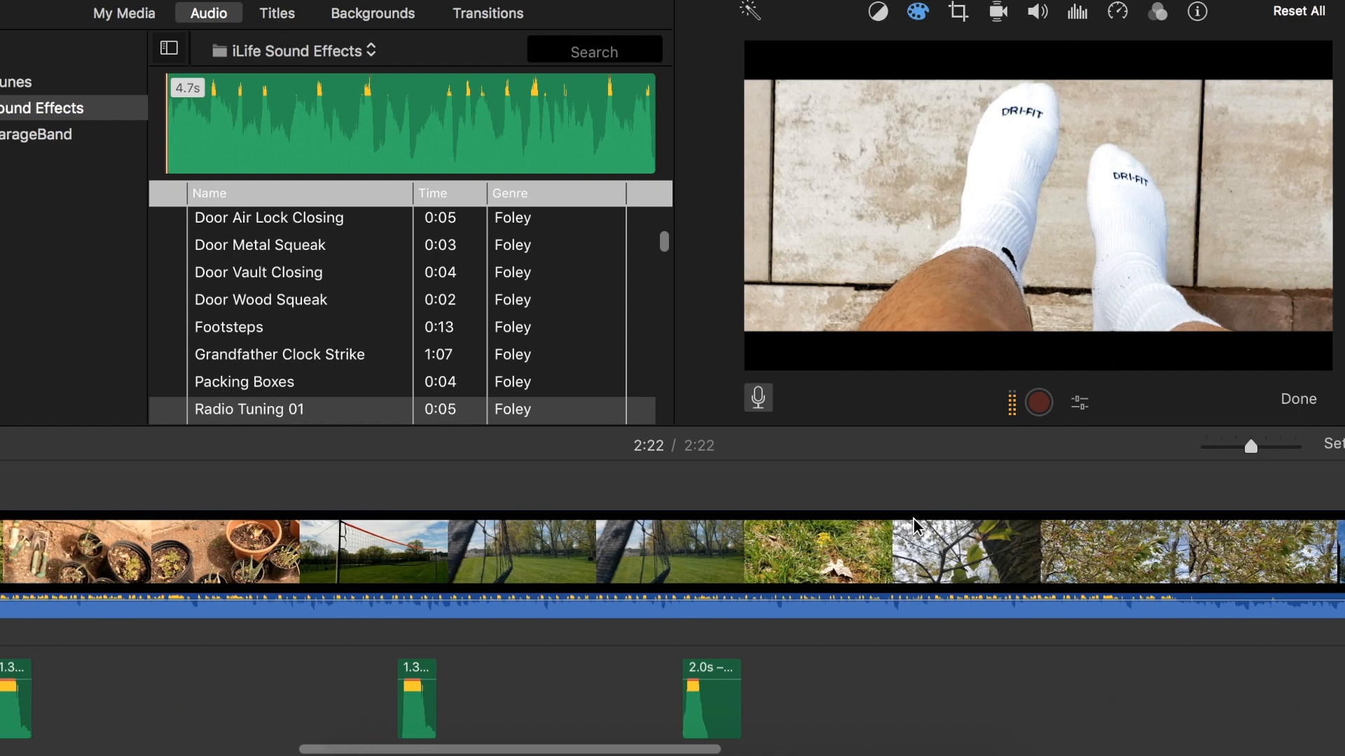